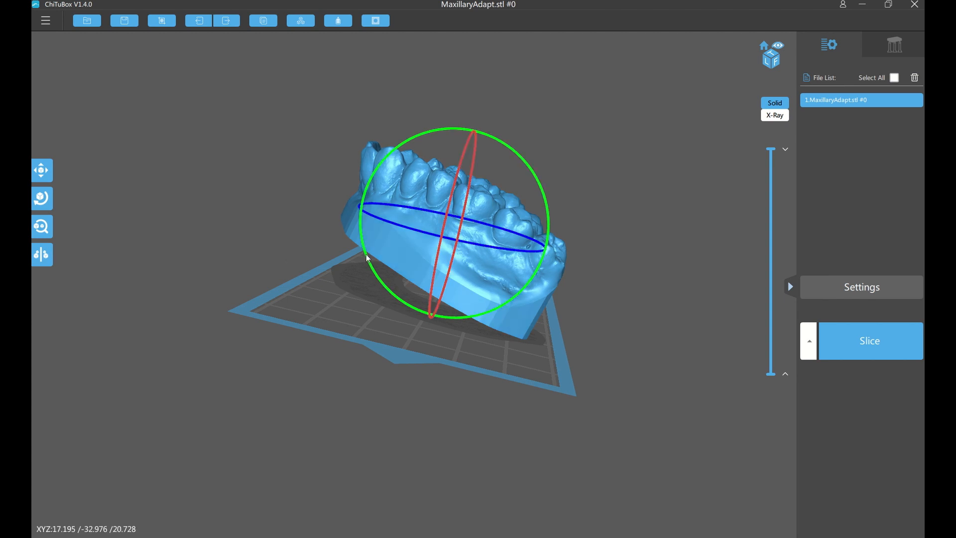
Tilt the MaxillaryAdapt model off the build plate about its green rotation axis.
drag(363, 261, 370, 265)
right_drag(594, 315, 575, 315)
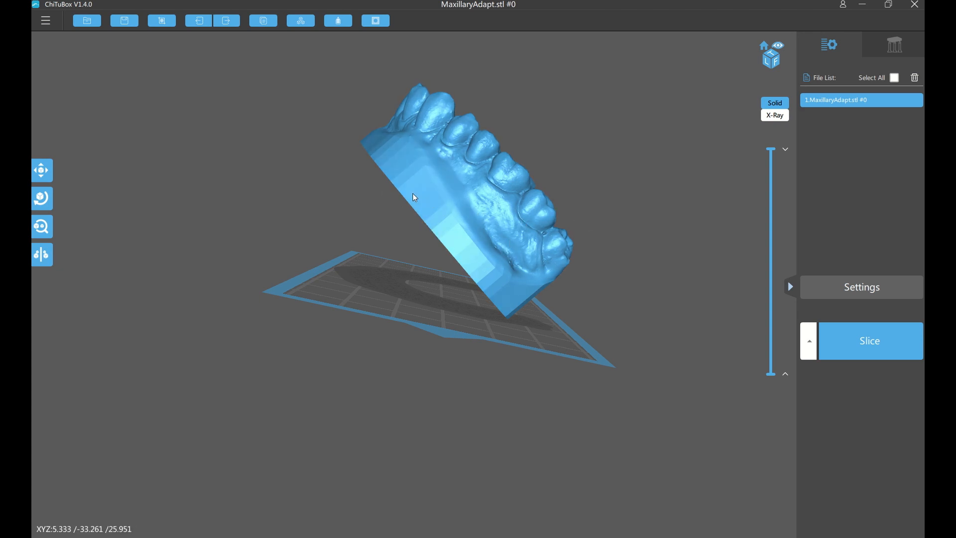
right_drag(413, 193, 411, 248)
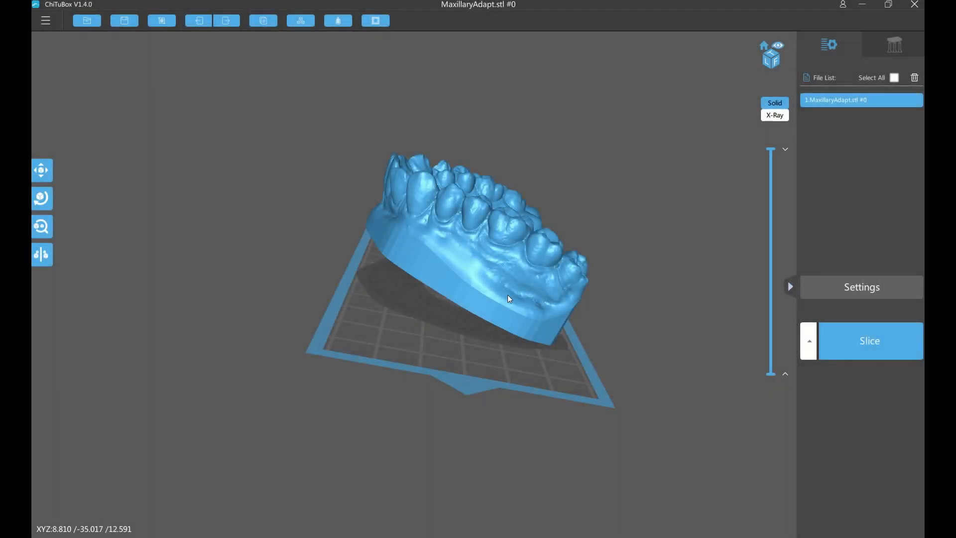
Examine the tilt of the dental arch and its base relative to the build plate from several sides.
right_drag(508, 297, 427, 267)
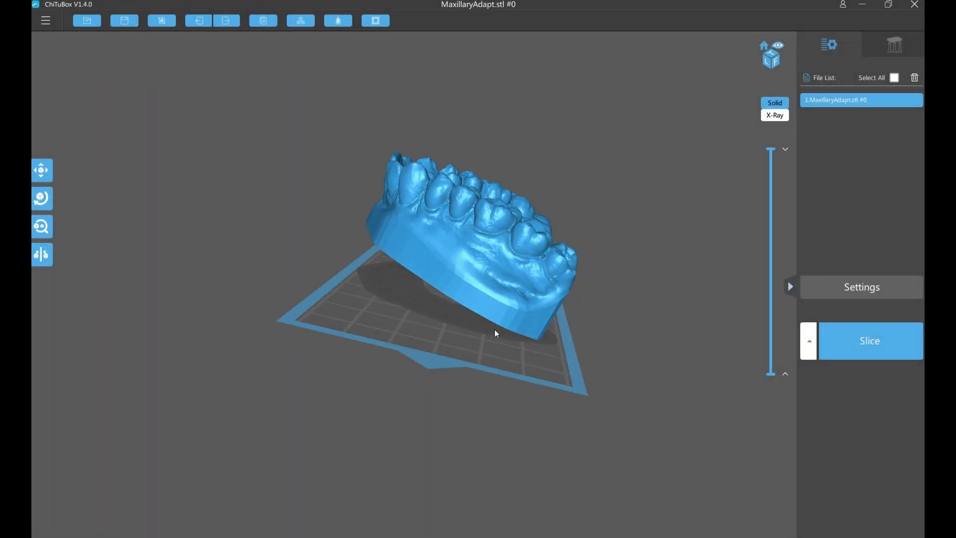
right_drag(444, 297, 381, 354)
right_drag(458, 369, 521, 231)
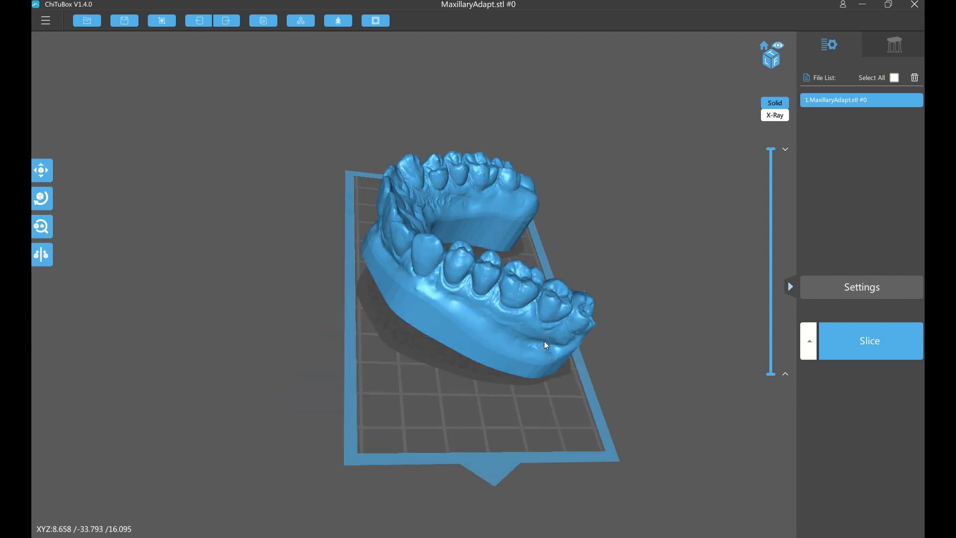
right_drag(545, 341, 483, 357)
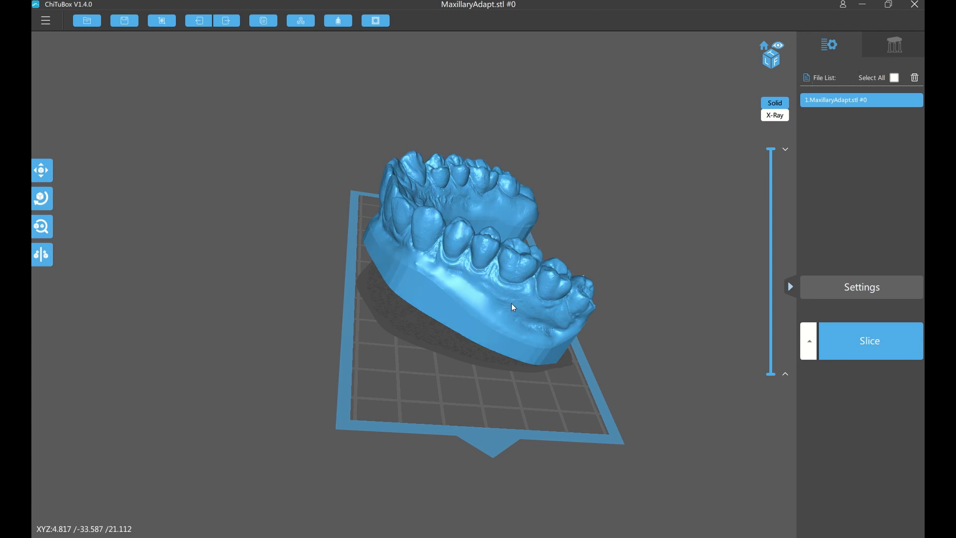
right_drag(512, 303, 450, 254)
scroll(461, 245, up, 3)
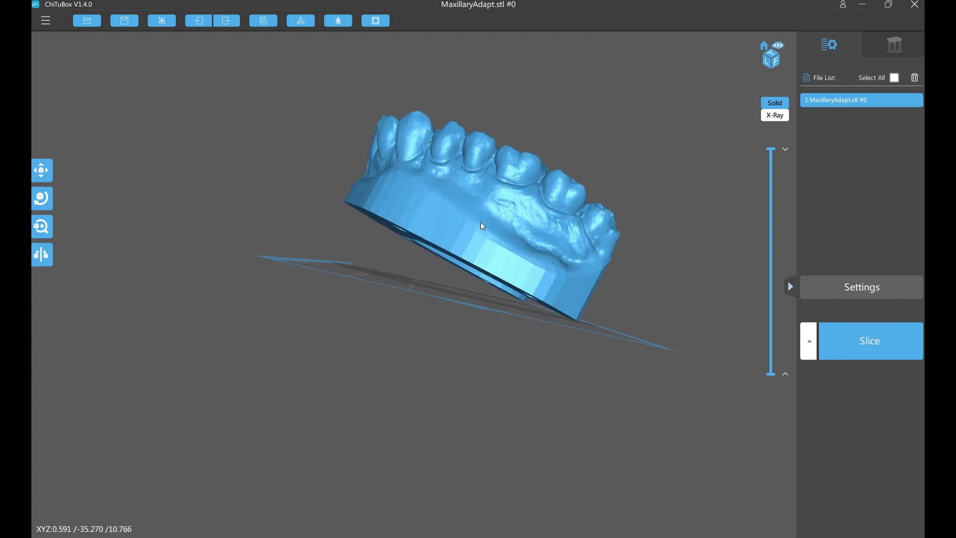
right_drag(569, 166, 571, 219)
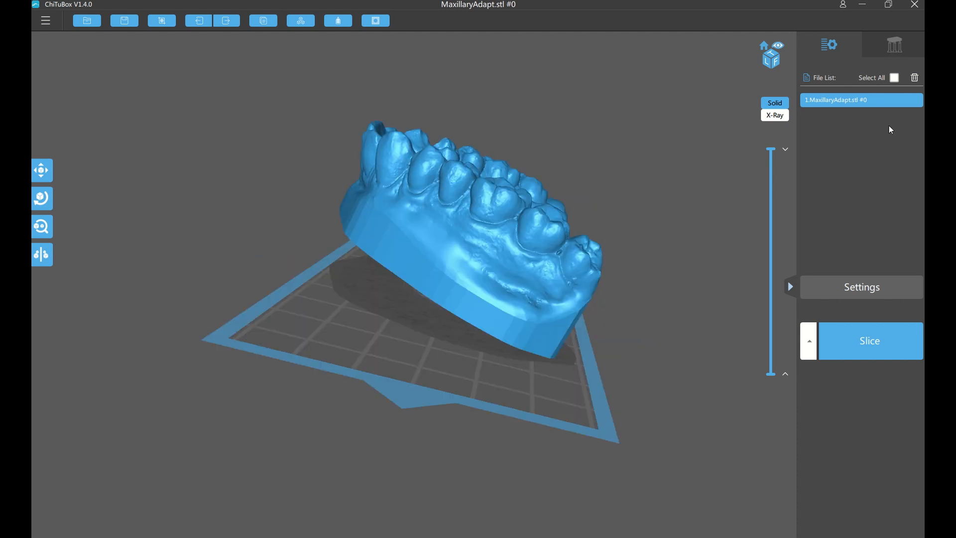
Generate automatic heavy supports for all surfaces of the tilted model, with 50% density and a 45° angle.
click(887, 354)
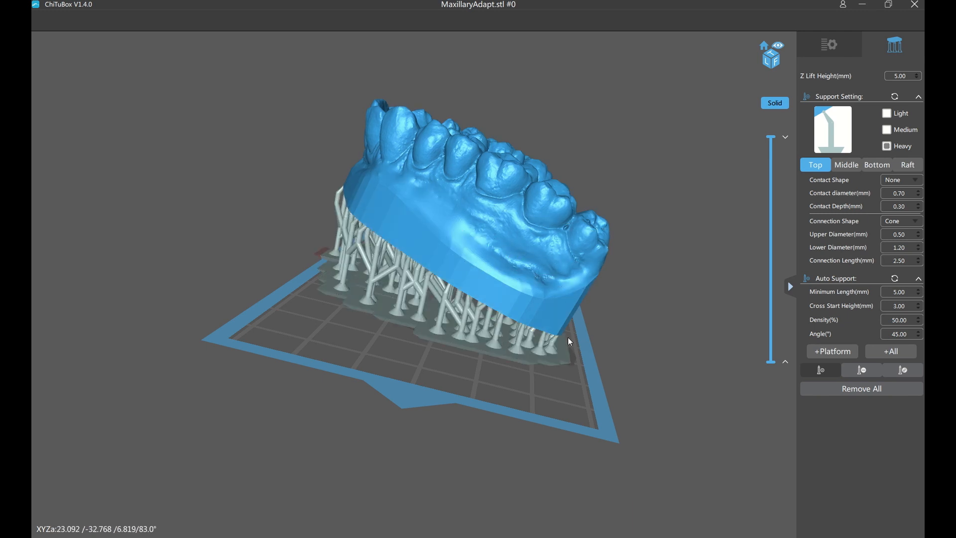
drag(355, 236, 617, 291)
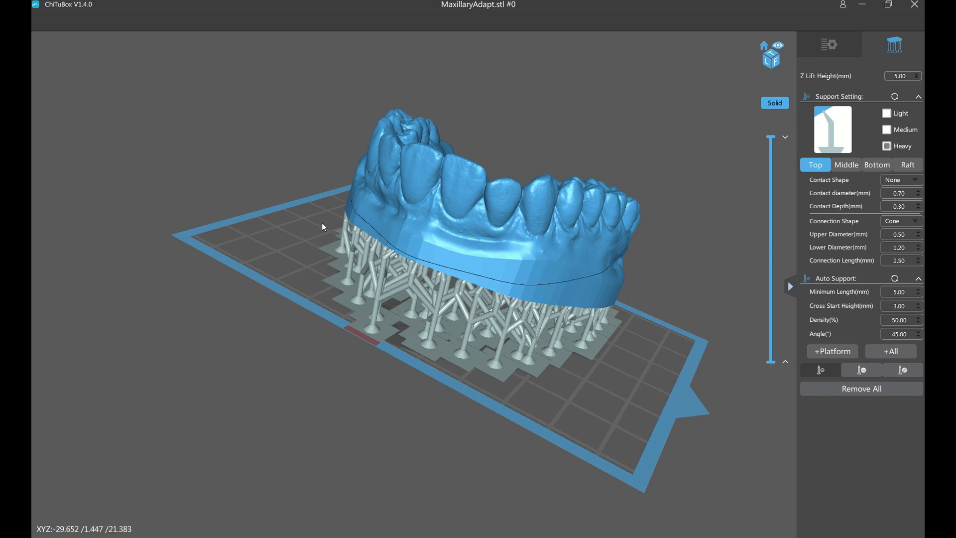
drag(323, 223, 443, 263)
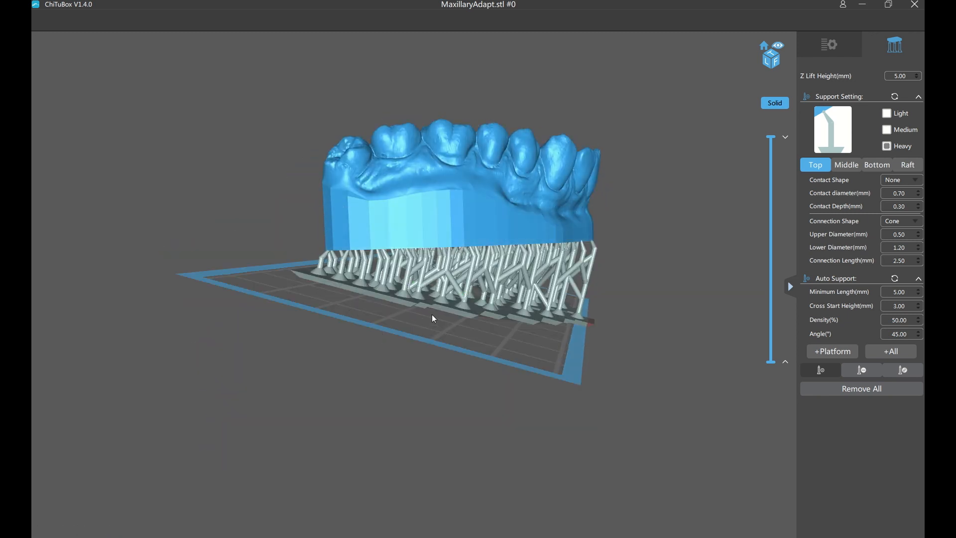
drag(433, 317, 479, 350)
Inspect the support columns and the raft beneath the model's base up close.
scroll(503, 338, up, 5)
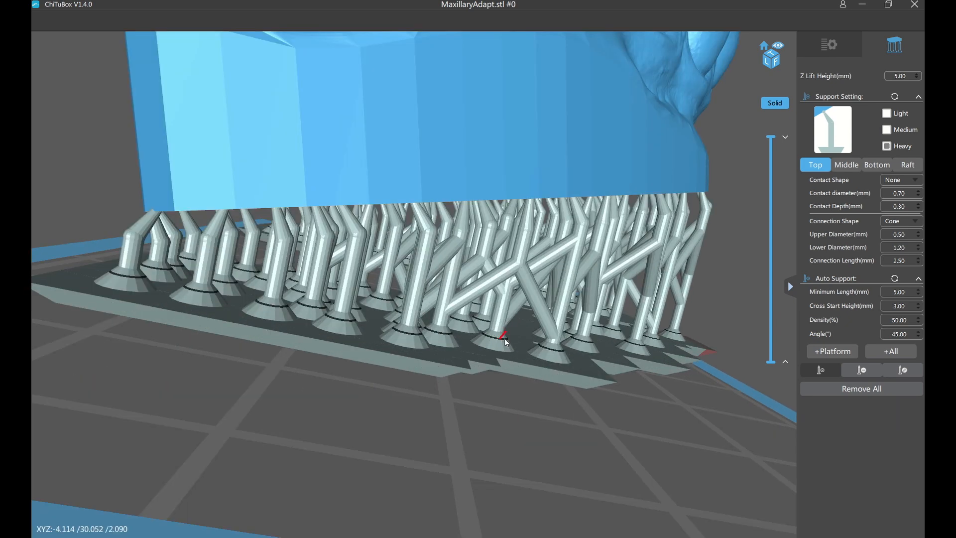
right_drag(504, 339, 520, 333)
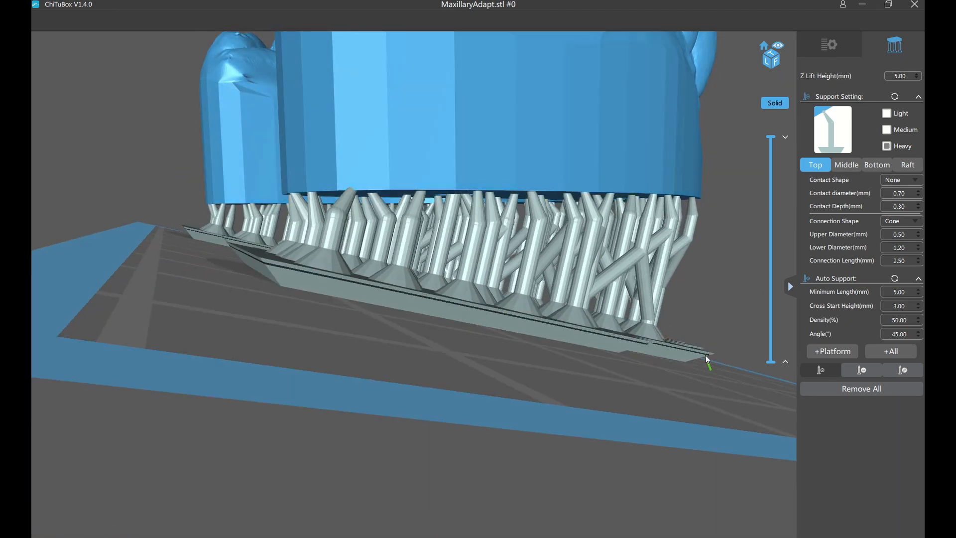
scroll(706, 355, down, 2)
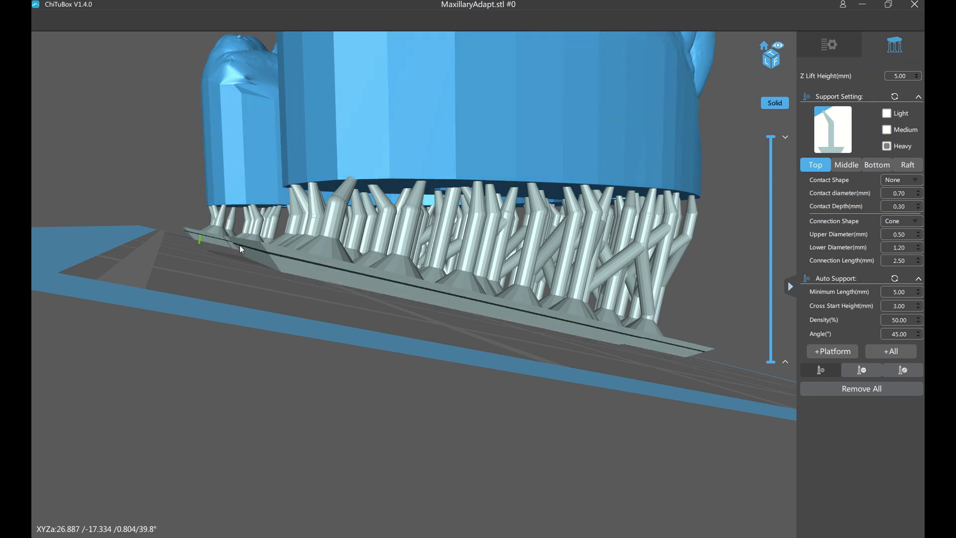
right_drag(460, 267, 516, 314)
scroll(498, 313, down, 3)
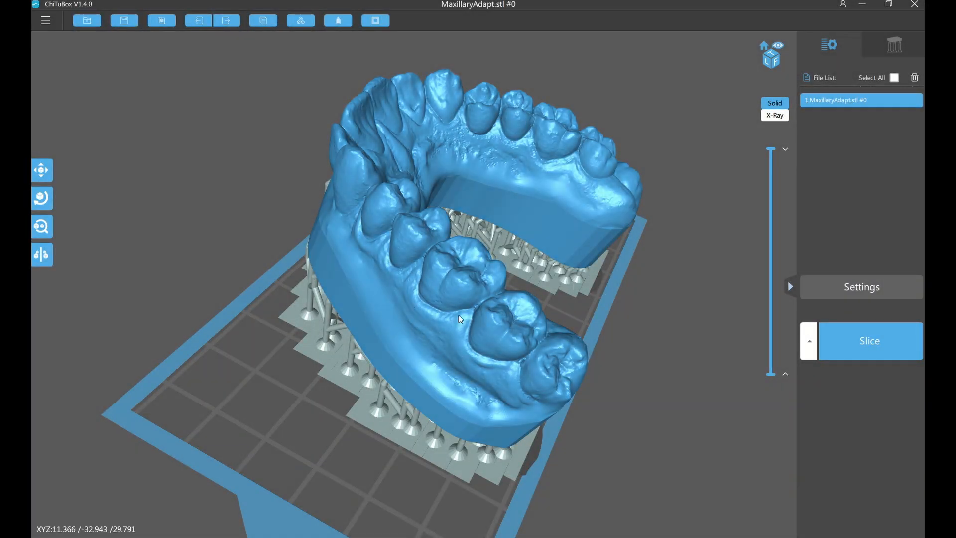
Section the supported model at about mid-height and examine the supports, walls and drain holes inside its hollow interior.
right_drag(549, 262, 641, 260)
drag(771, 150, 767, 248)
right_drag(699, 269, 640, 295)
right_drag(571, 313, 598, 297)
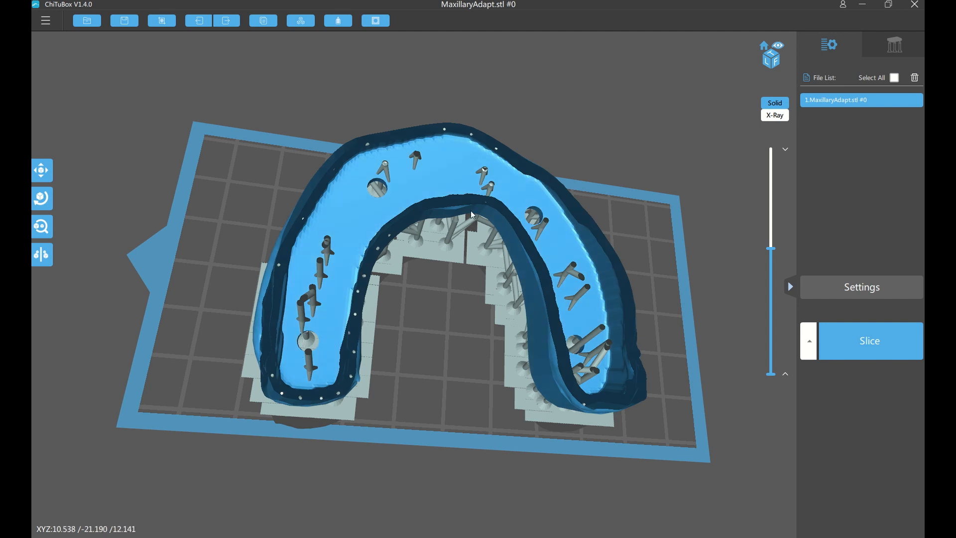
right_drag(528, 216, 449, 316)
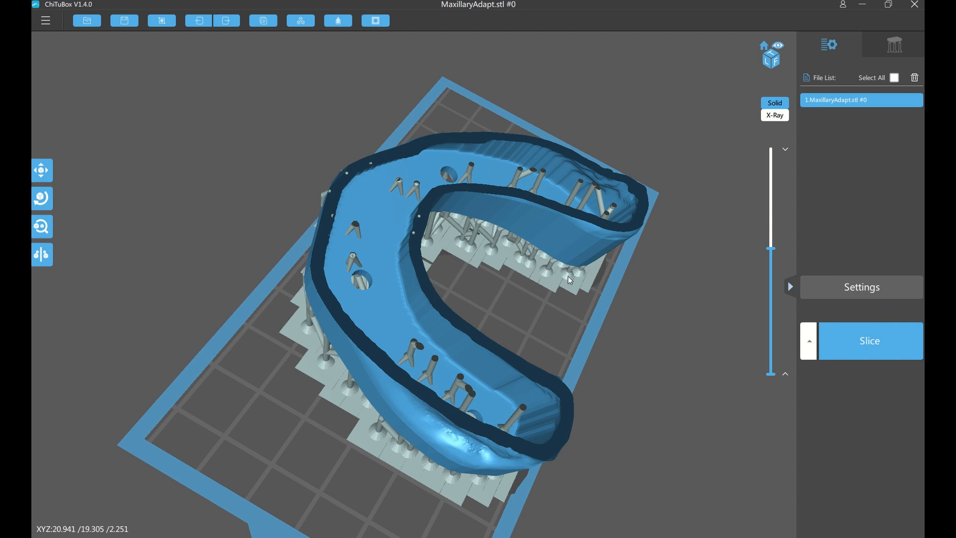
mouse_move(497, 324)
right_down()
mouse_move(502, 299)
mouse_move(486, 318)
right_up()
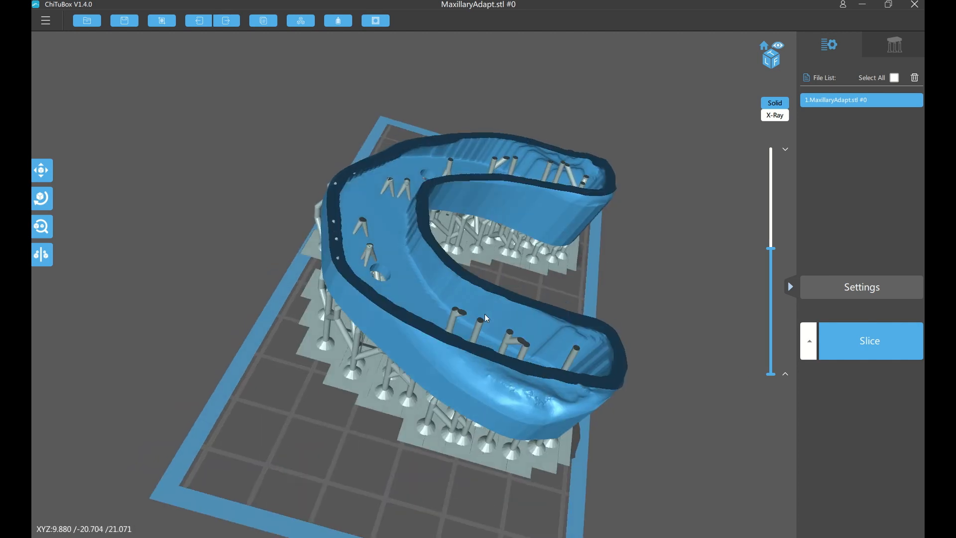
right_drag(363, 267, 424, 314)
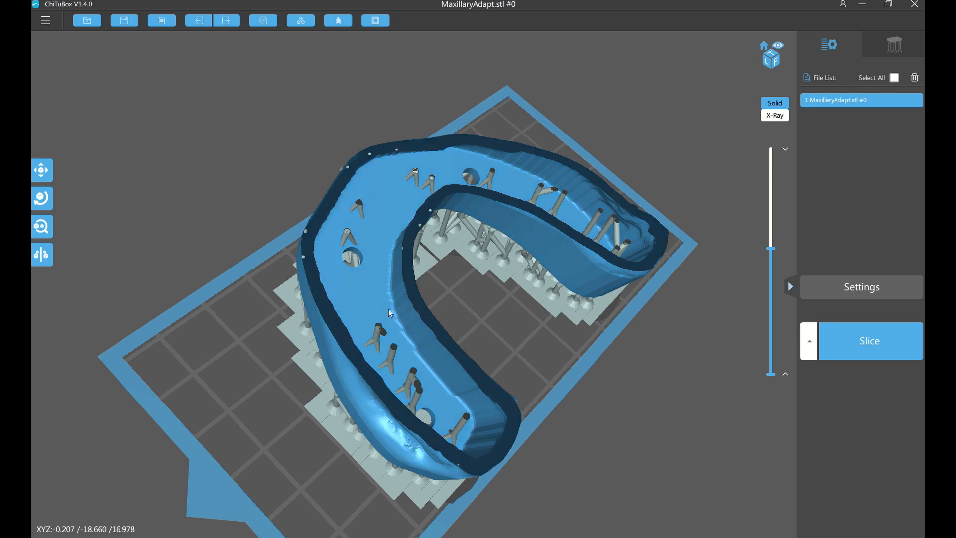
right_drag(308, 329, 431, 267)
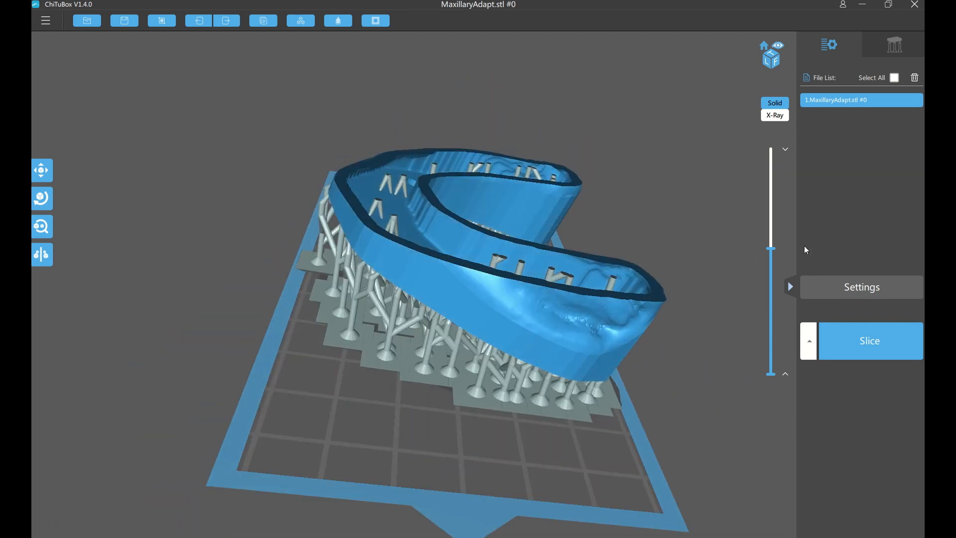
Restore the model's full layer height and review the outer supports from several sides.
drag(770, 248, 779, 142)
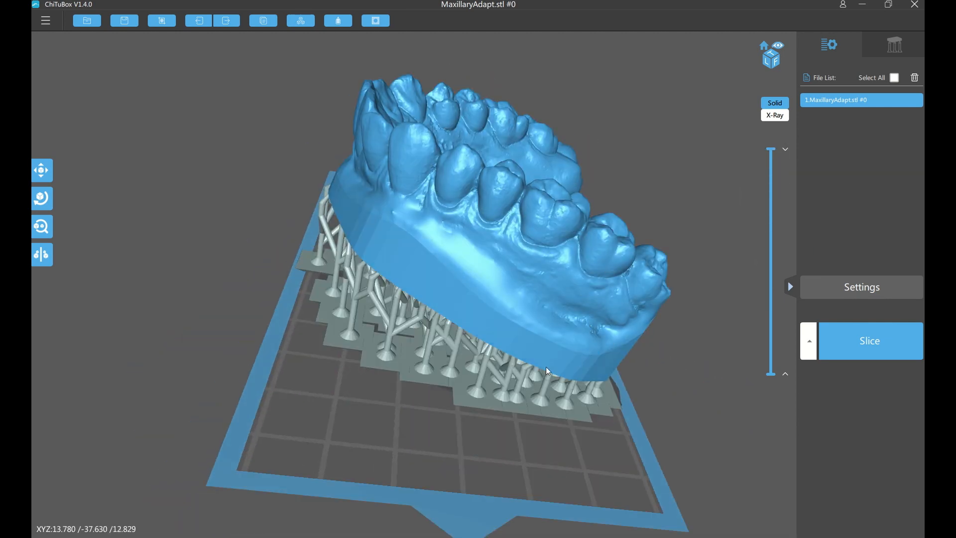
right_drag(403, 287, 526, 291)
right_drag(471, 351, 406, 298)
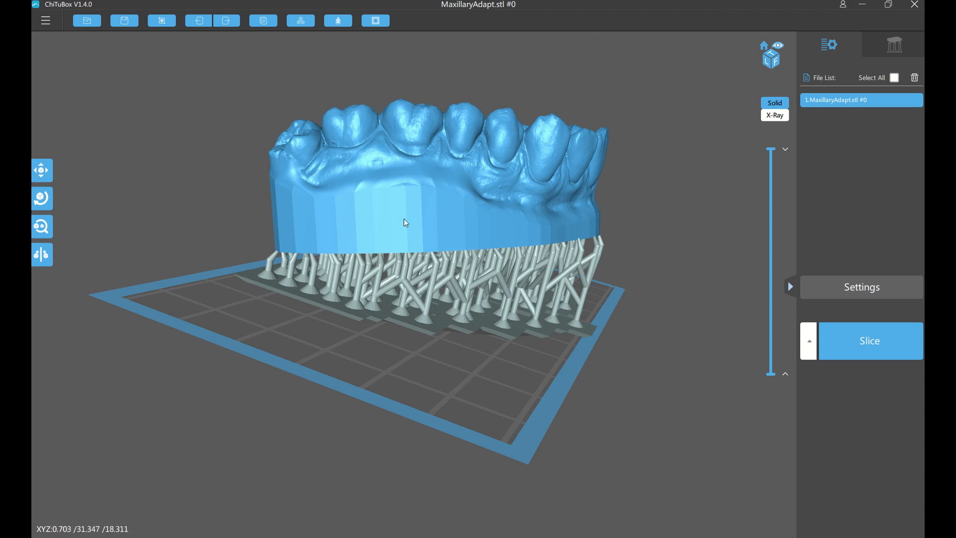
right_drag(492, 223, 626, 288)
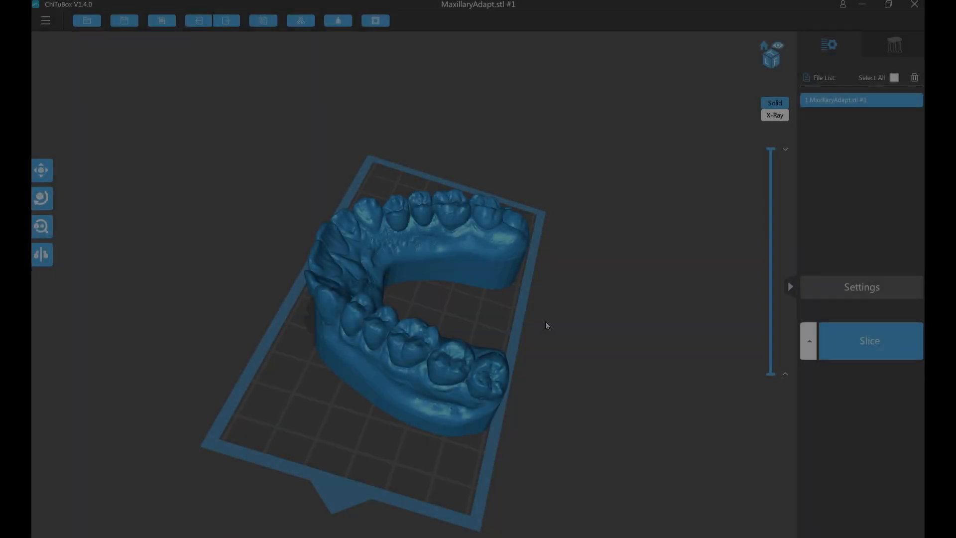
Rotate the flat maxillary model upright so it stands on the posterior ends of the arch.
right_drag(546, 322, 392, 376)
click(42, 198)
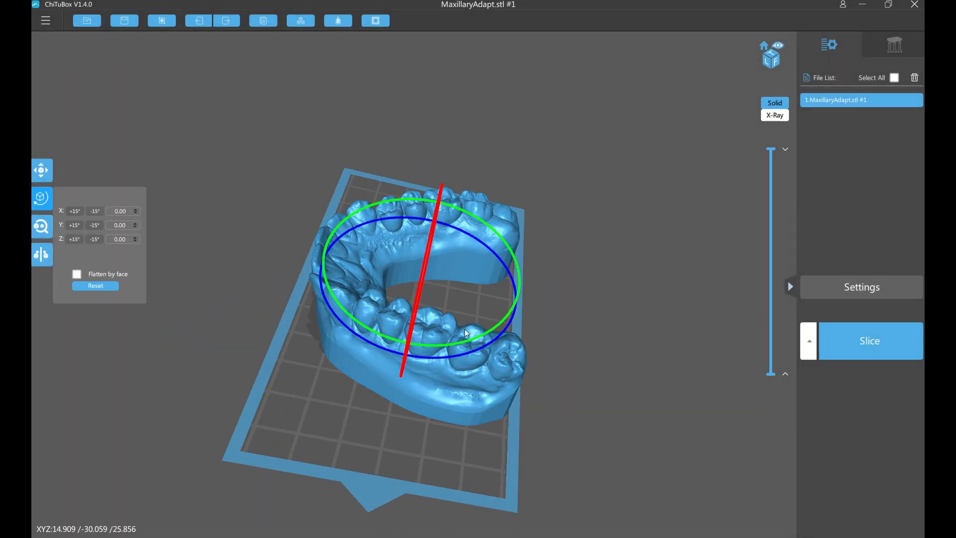
right_drag(464, 329, 406, 276)
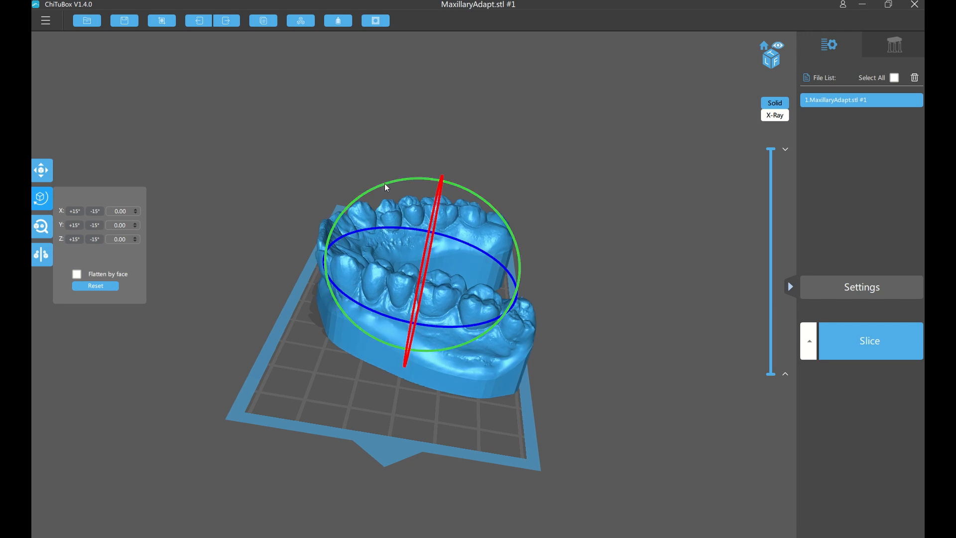
drag(366, 195, 392, 202)
click(42, 198)
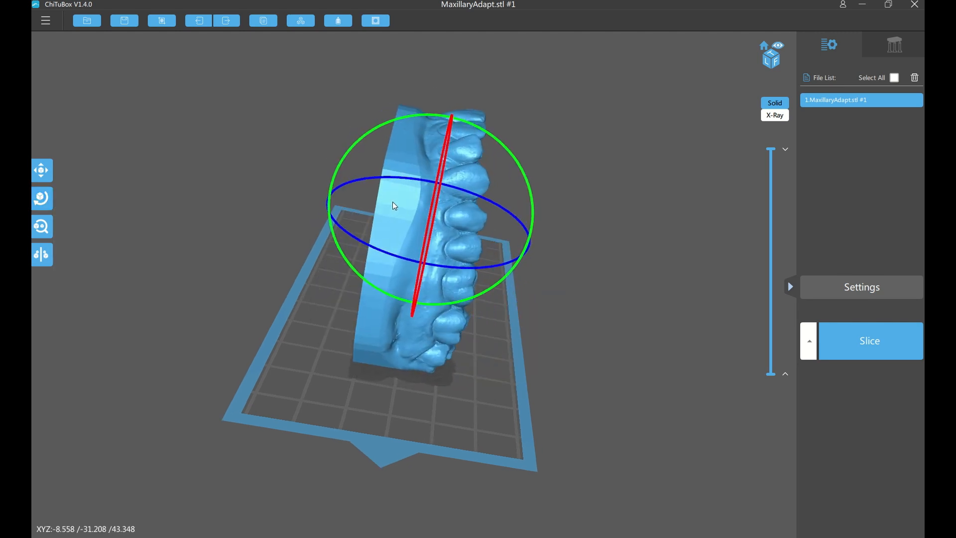
drag(600, 222, 597, 239)
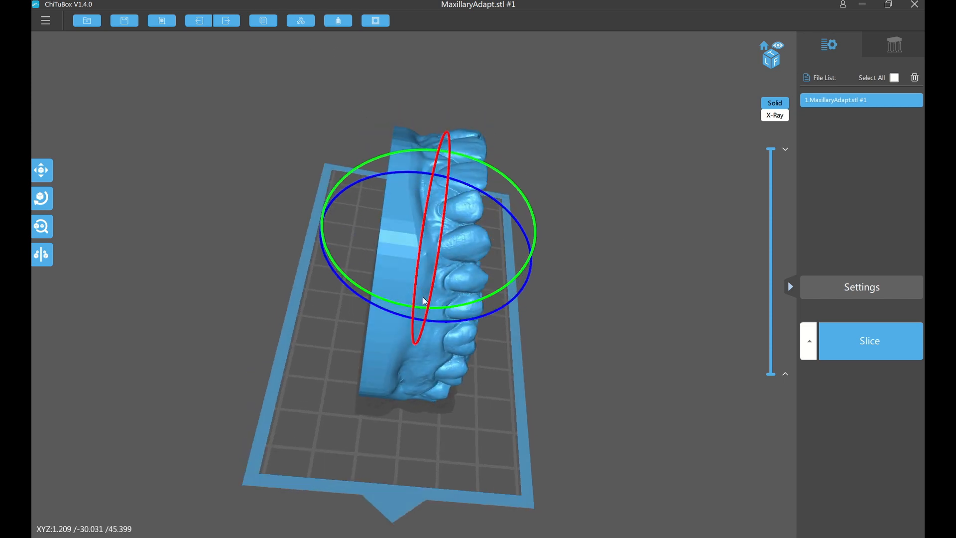
Duplicate the upright maxillary model and position the two copies side by side within the build plate.
click(263, 27)
click(42, 171)
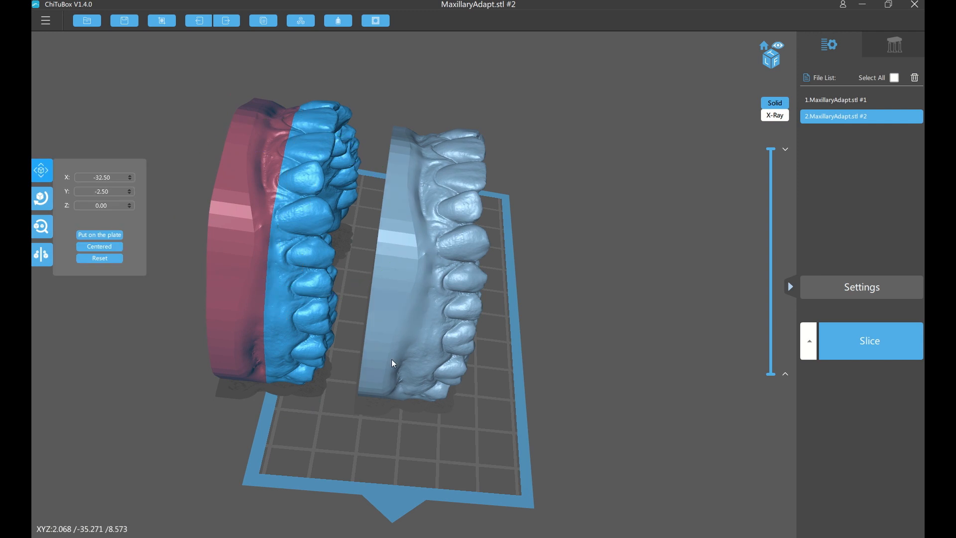
drag(391, 359, 429, 339)
drag(234, 317, 323, 325)
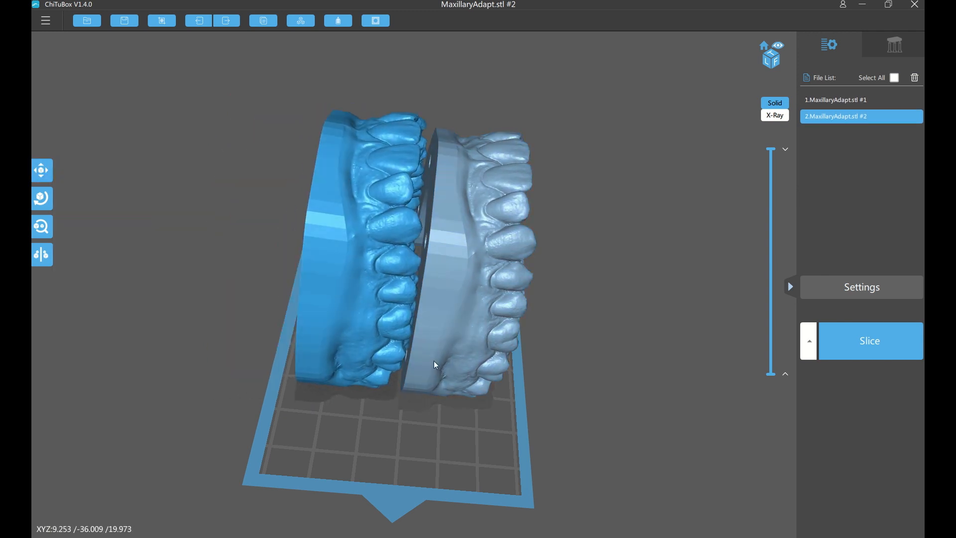
drag(434, 360, 440, 357)
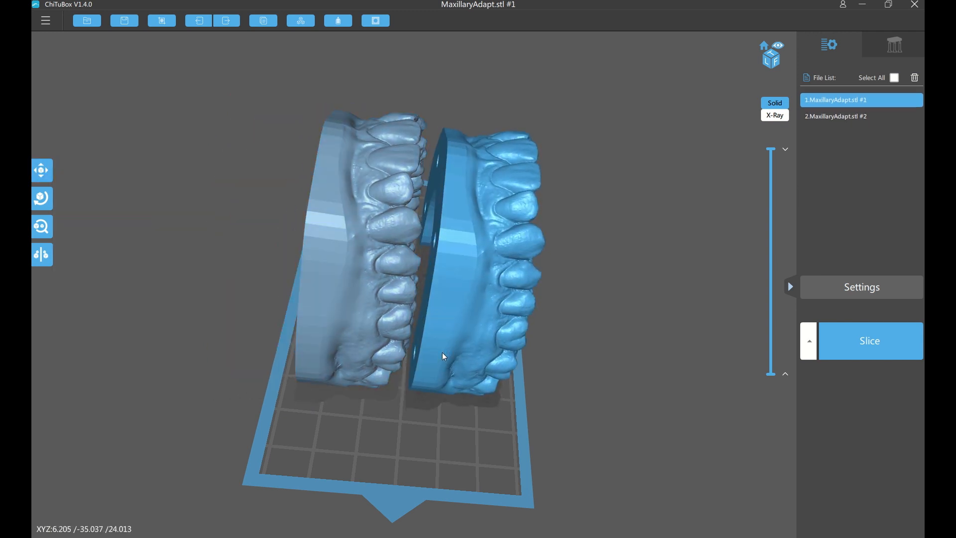
Examine the two upright models from the front, sides and underneath the build plate.
right_drag(444, 356, 474, 381)
right_drag(515, 322, 455, 321)
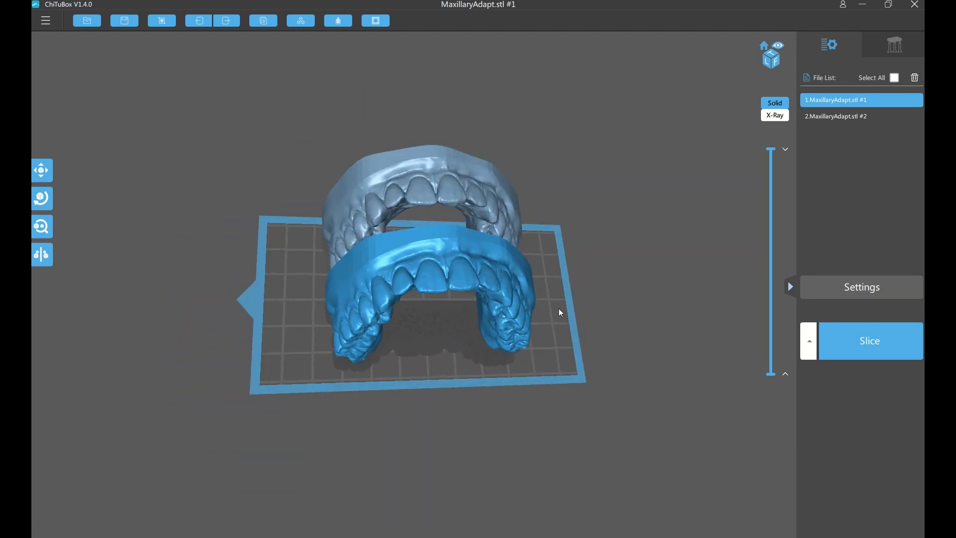
right_drag(560, 311, 608, 303)
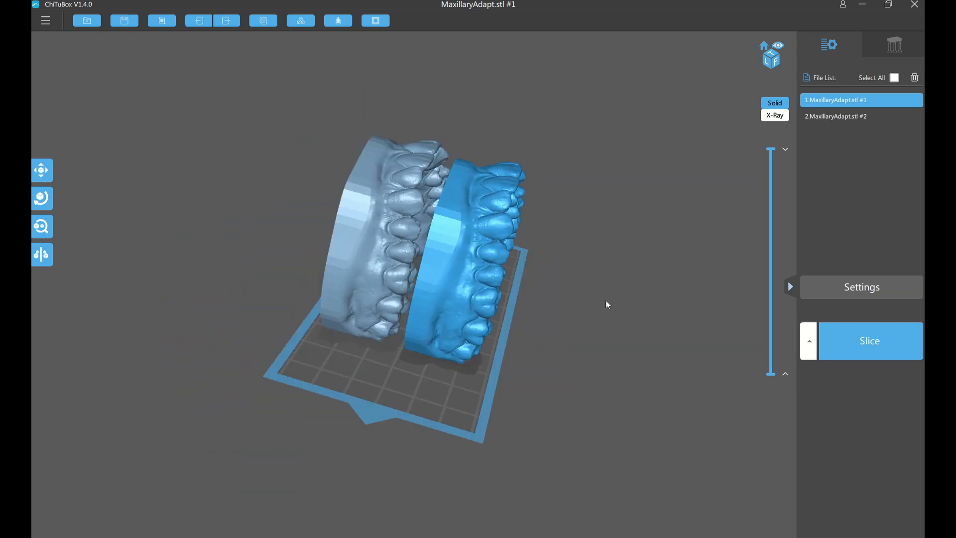
right_drag(591, 335, 341, 219)
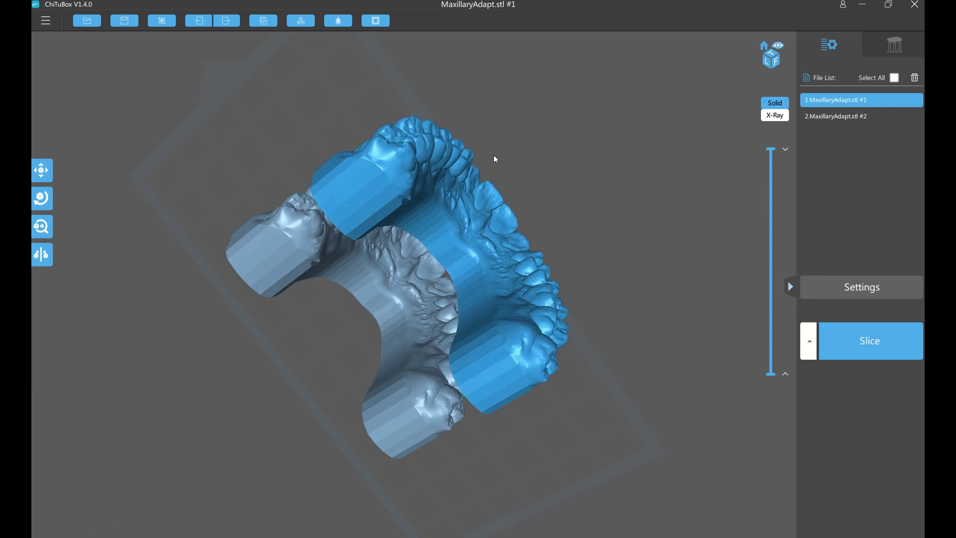
right_drag(494, 155, 473, 161)
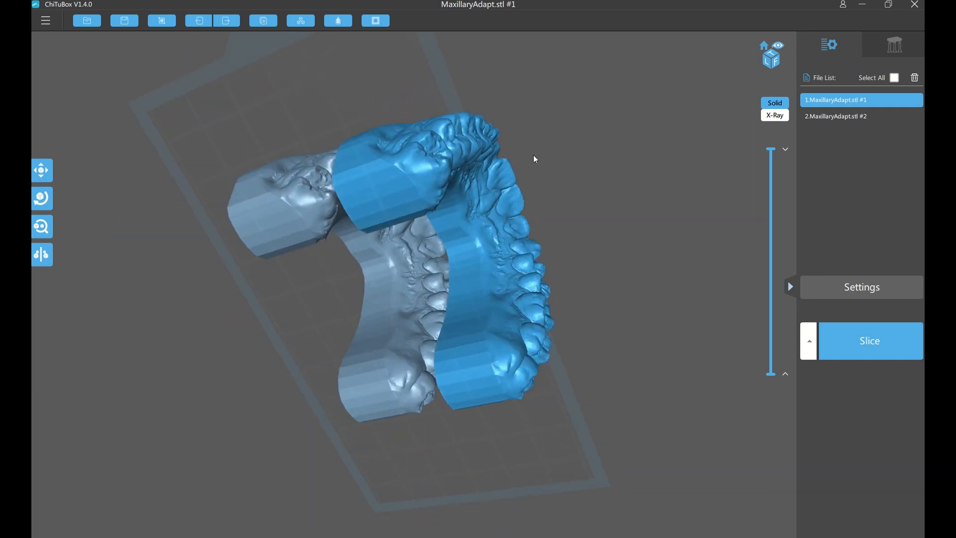
right_drag(534, 156, 480, 286)
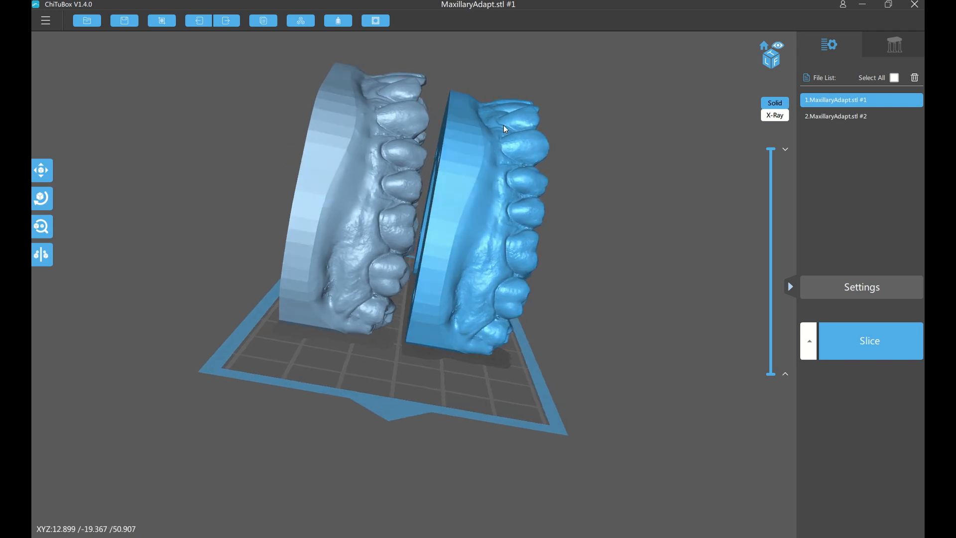
right_drag(505, 103, 304, 279)
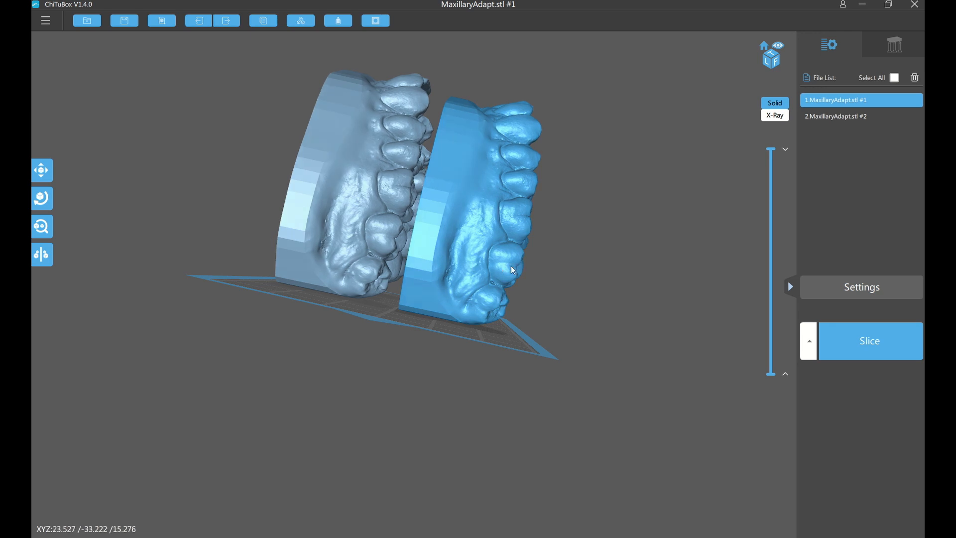
Lower the displayed layer height to 43.314 mm (layer 866) and inspect the hollow interiors of the two upright models.
right_drag(511, 266, 538, 266)
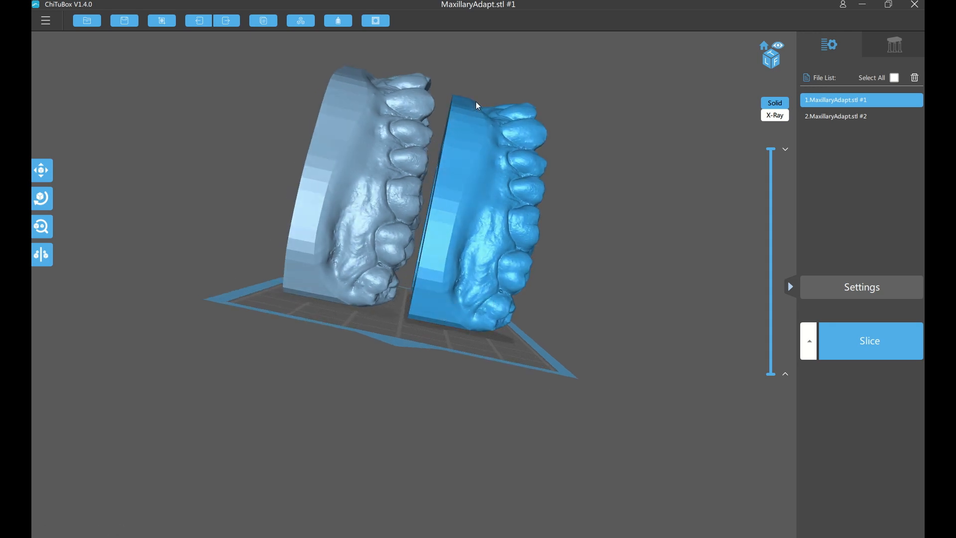
right_drag(482, 103, 441, 133)
right_drag(488, 160, 465, 190)
scroll(464, 190, down, 3)
mouse_move(782, 155)
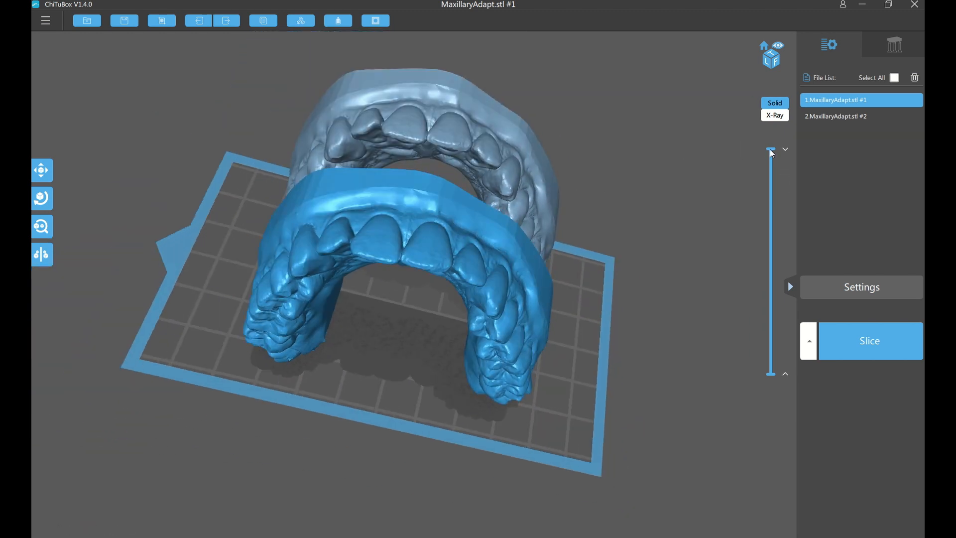
drag(771, 149, 775, 221)
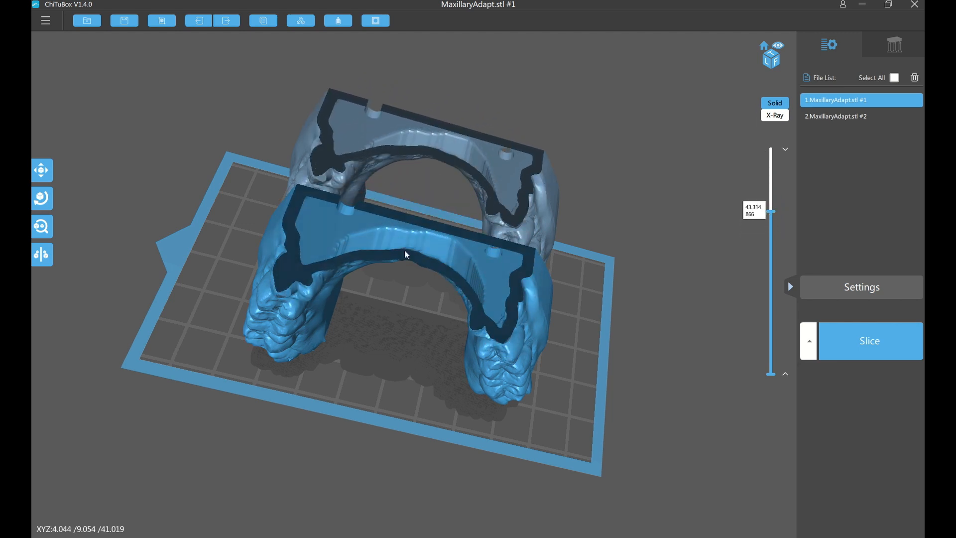
drag(405, 250, 543, 219)
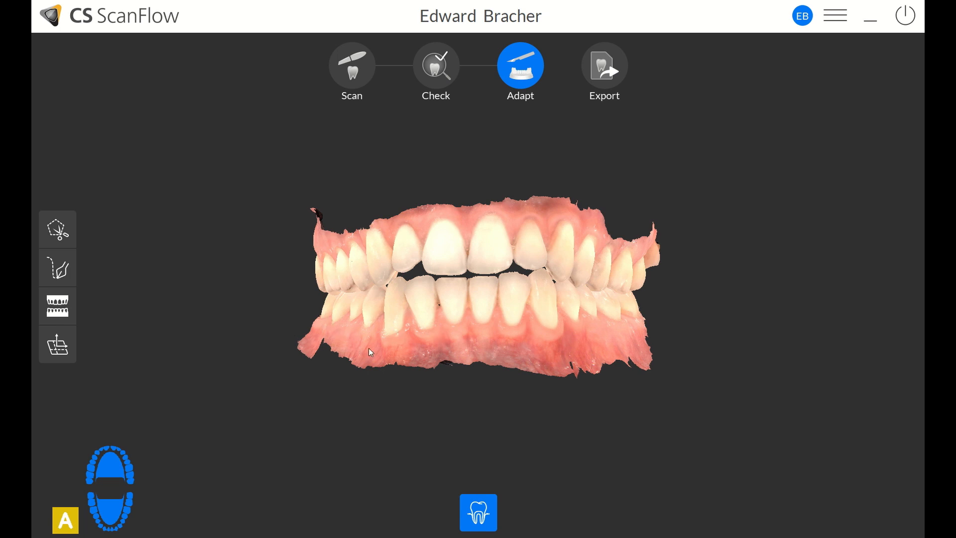
Switch to CS ScanFlow and examine the upper and lower arch scans, including their posterior ends and gum edges.
drag(490, 359, 368, 337)
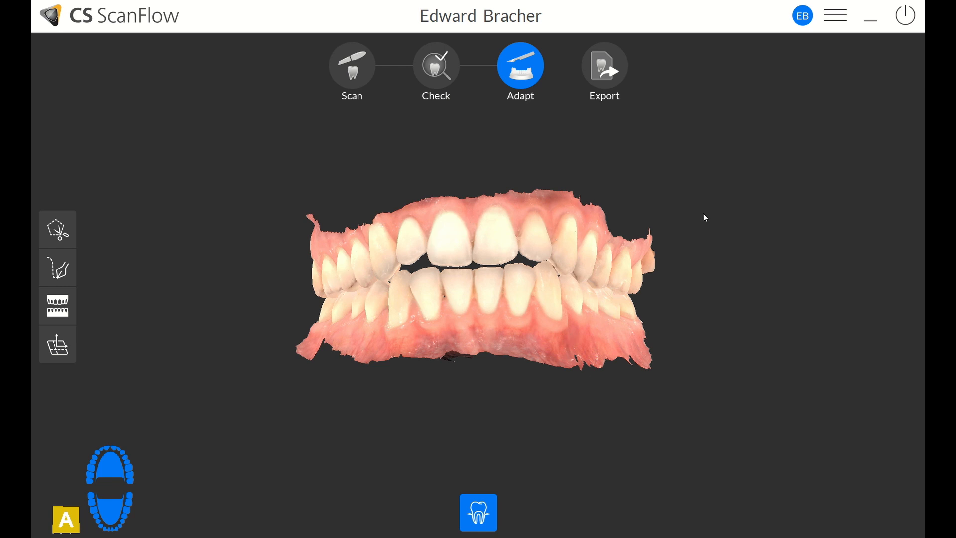
drag(312, 259, 374, 296)
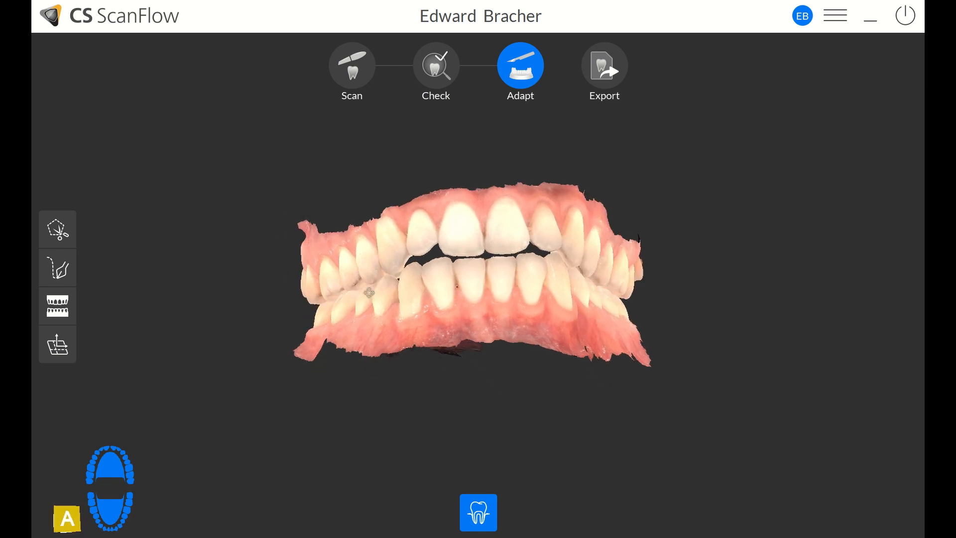
drag(459, 316, 541, 226)
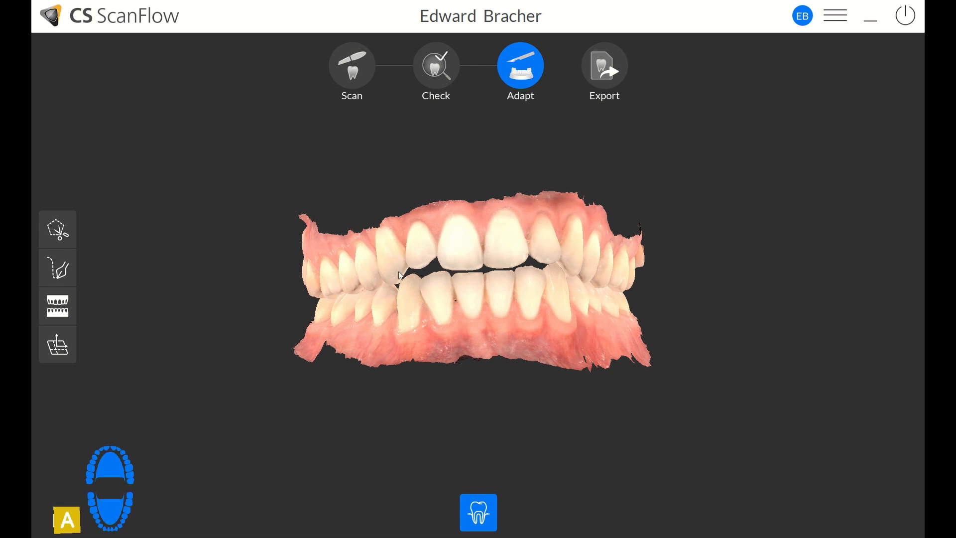
drag(398, 274, 323, 244)
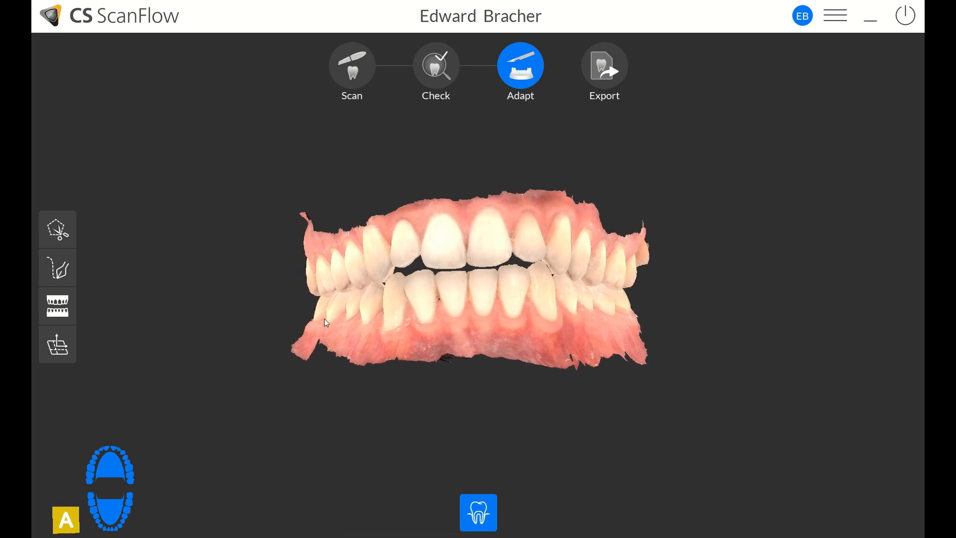
drag(327, 323, 305, 336)
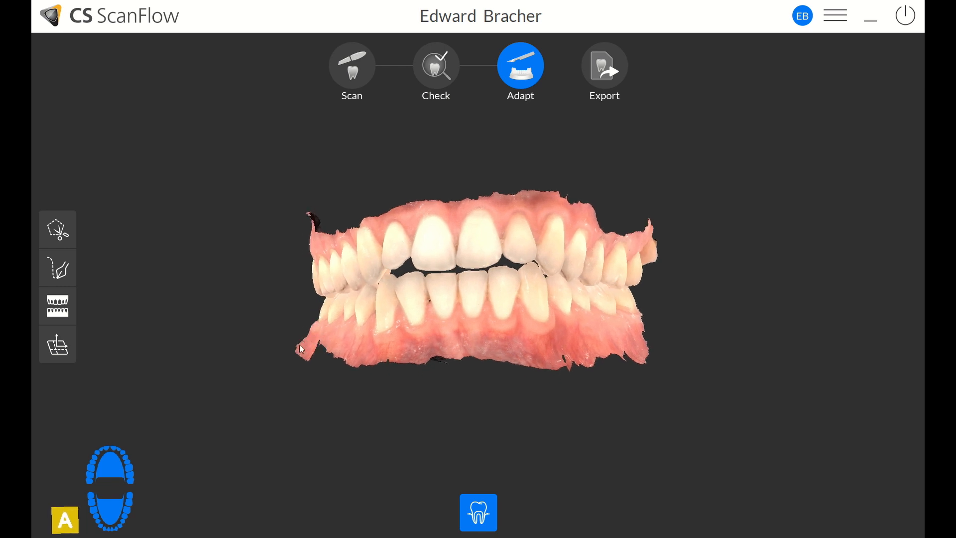
drag(329, 237, 314, 239)
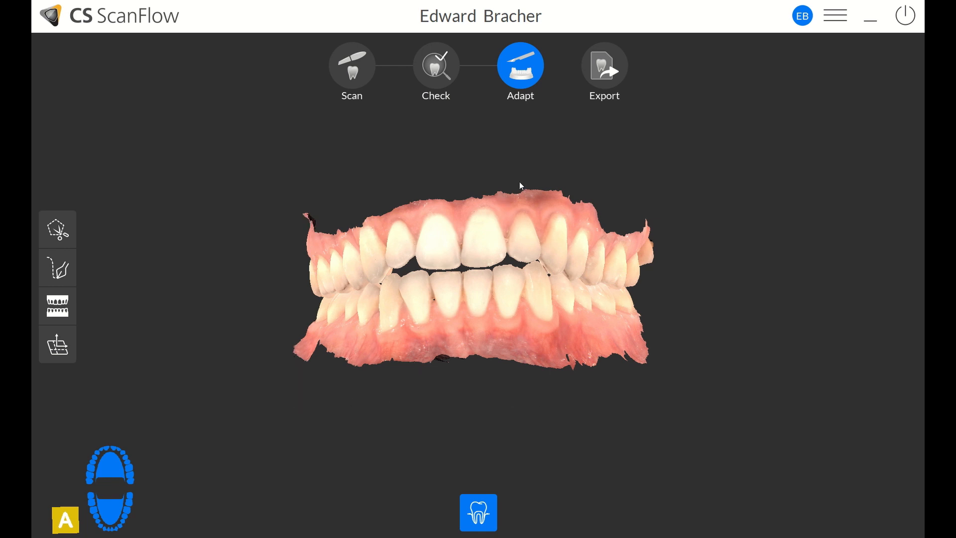
drag(398, 260, 305, 238)
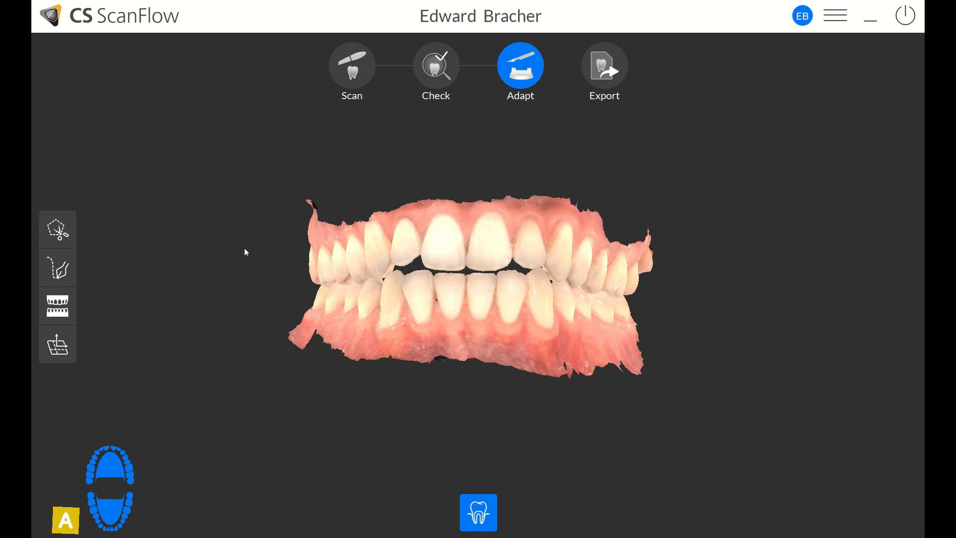
Cut away the stray tissue spike at one posterior end of the upper arch scan, then leave the trimming tool.
click(57, 230)
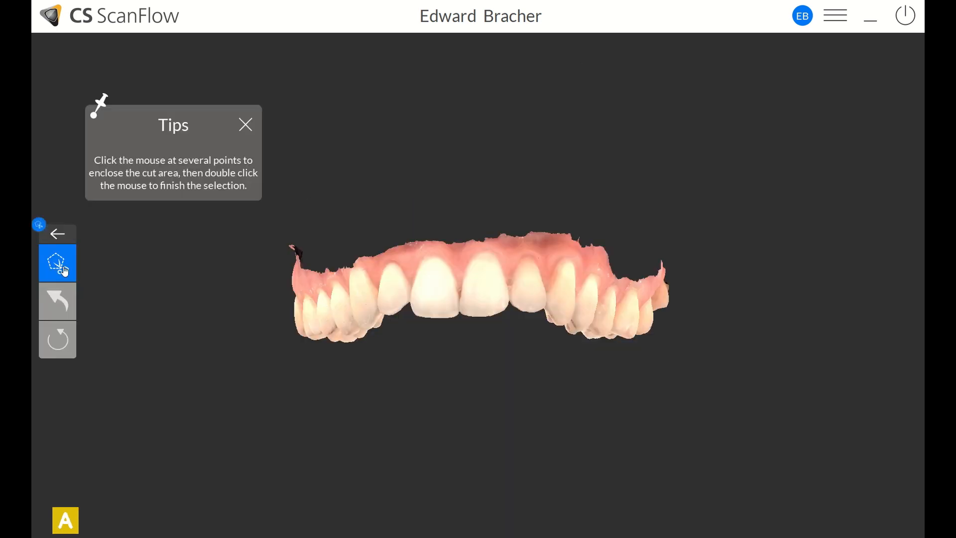
click(288, 266)
click(317, 226)
click(287, 224)
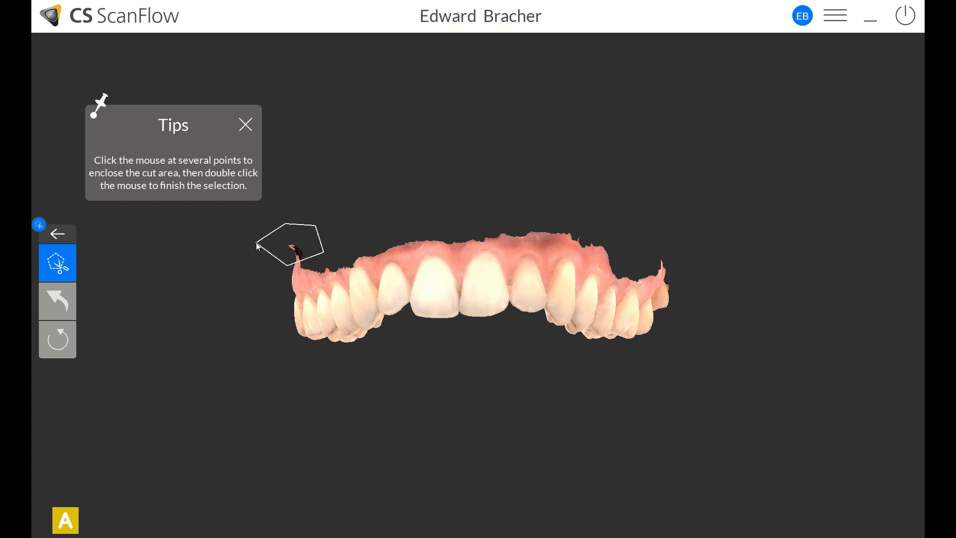
double_click(271, 270)
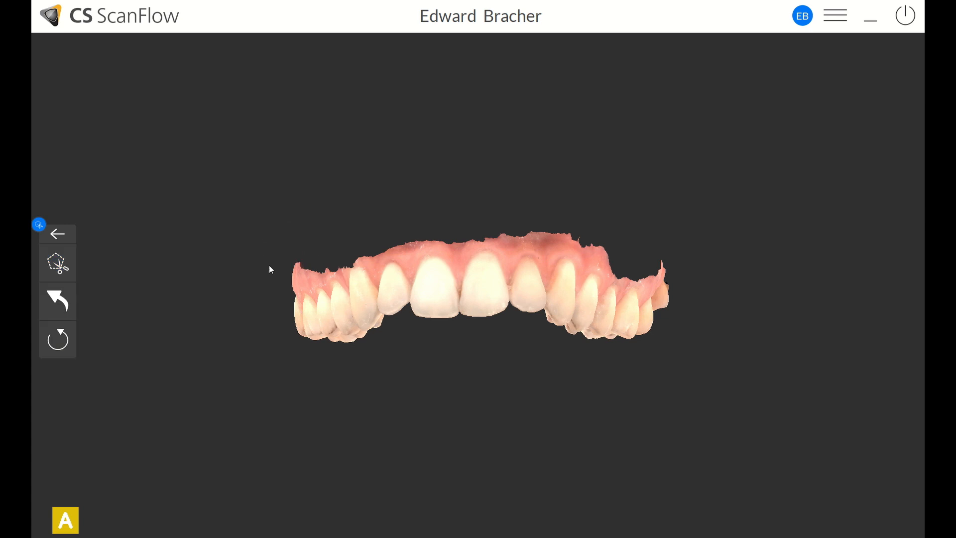
drag(307, 266, 341, 239)
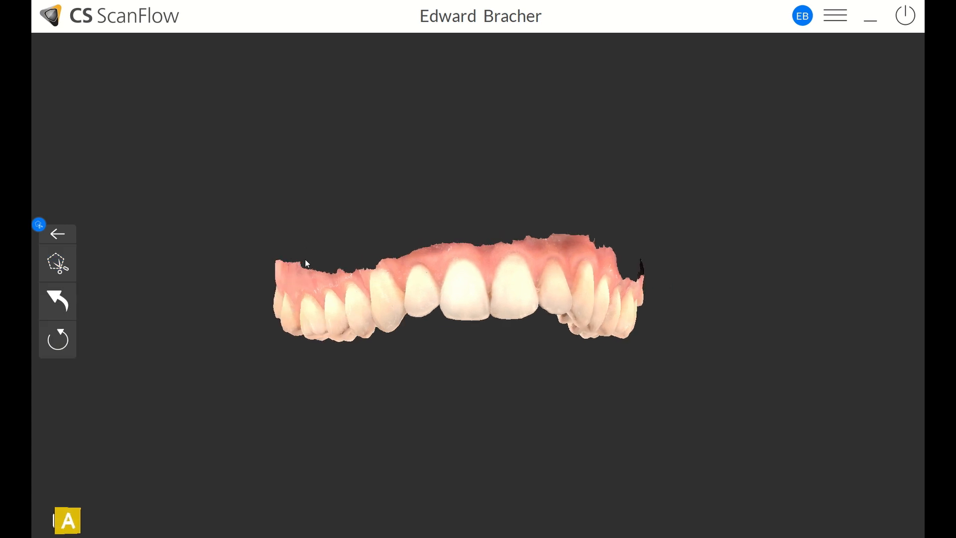
drag(292, 256, 288, 245)
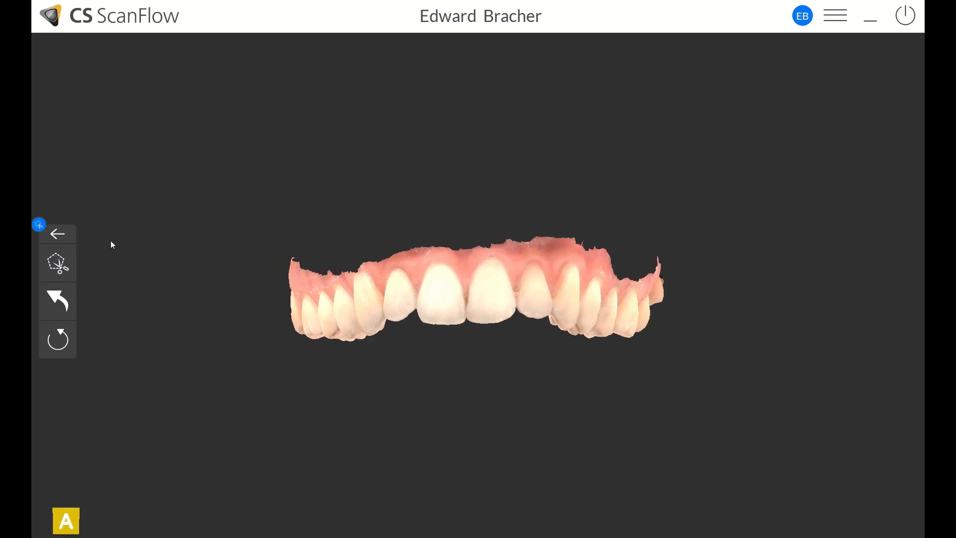
click(58, 234)
drag(369, 302, 365, 311)
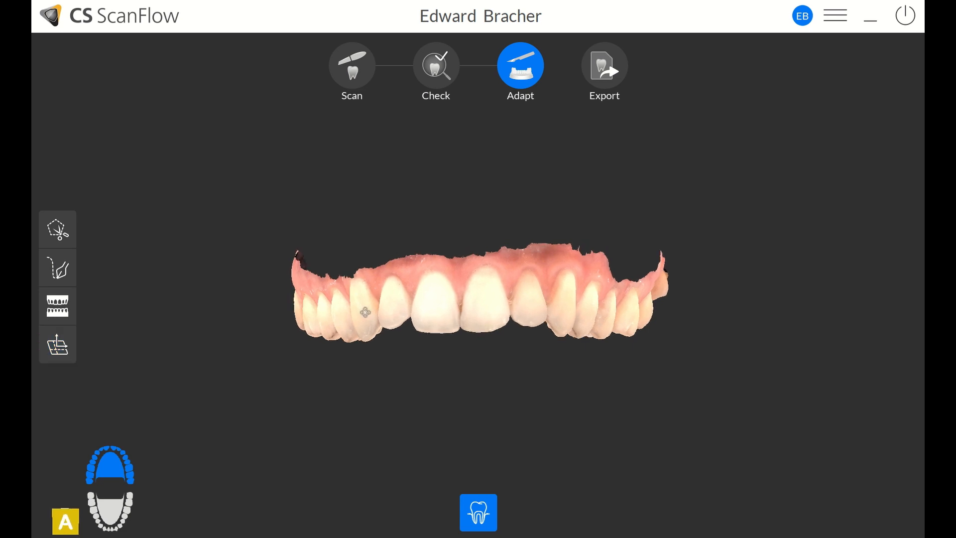
Display the adjustable plane on the upper arch scan and tilt it across the gum tissue.
click(65, 343)
drag(695, 344, 690, 332)
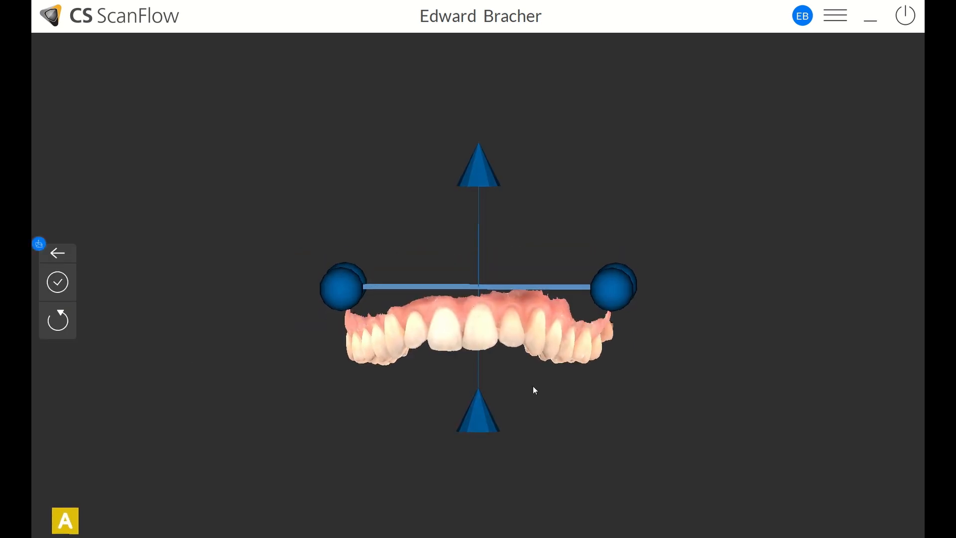
drag(648, 391, 629, 493)
drag(453, 272, 455, 284)
drag(754, 330, 560, 331)
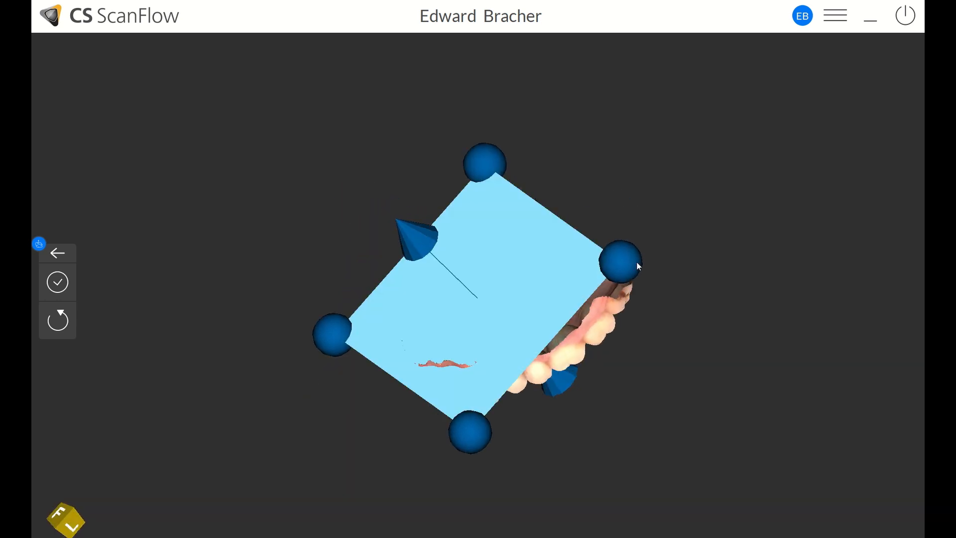
drag(634, 267, 651, 280)
drag(581, 283, 600, 281)
drag(429, 313, 404, 325)
drag(127, 501, 381, 370)
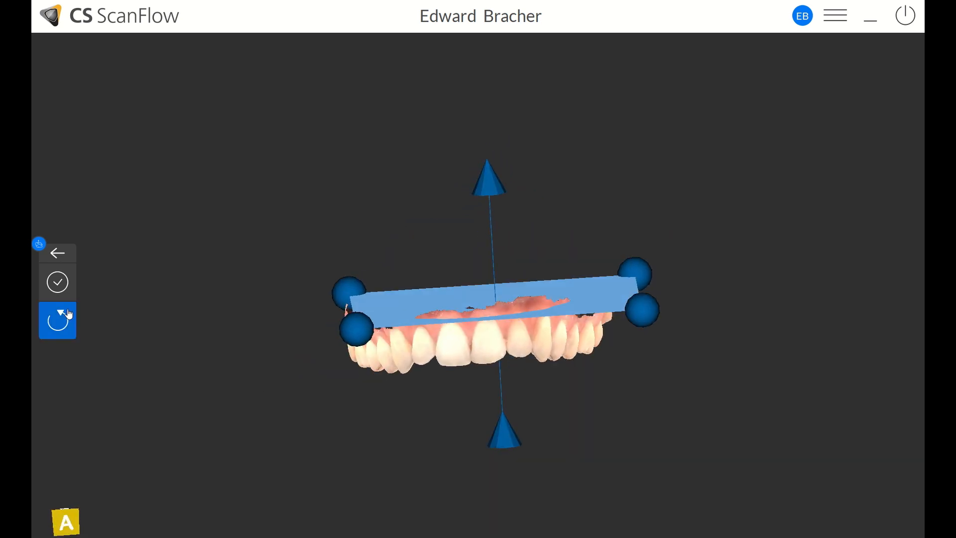
Raise the plane clear of the upper arch, then reposition it level across the gum tissue.
click(65, 282)
drag(503, 287, 438, 218)
drag(598, 351, 483, 349)
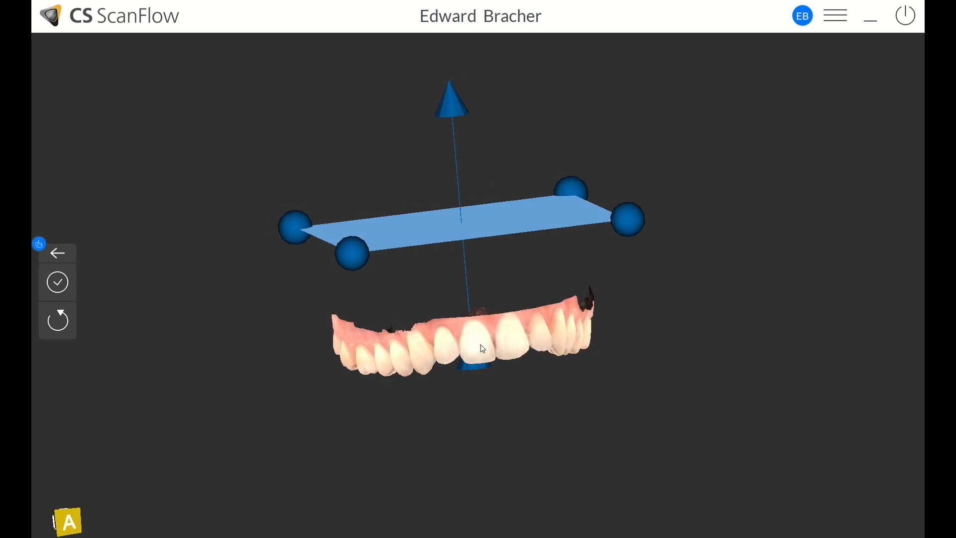
drag(292, 335, 337, 361)
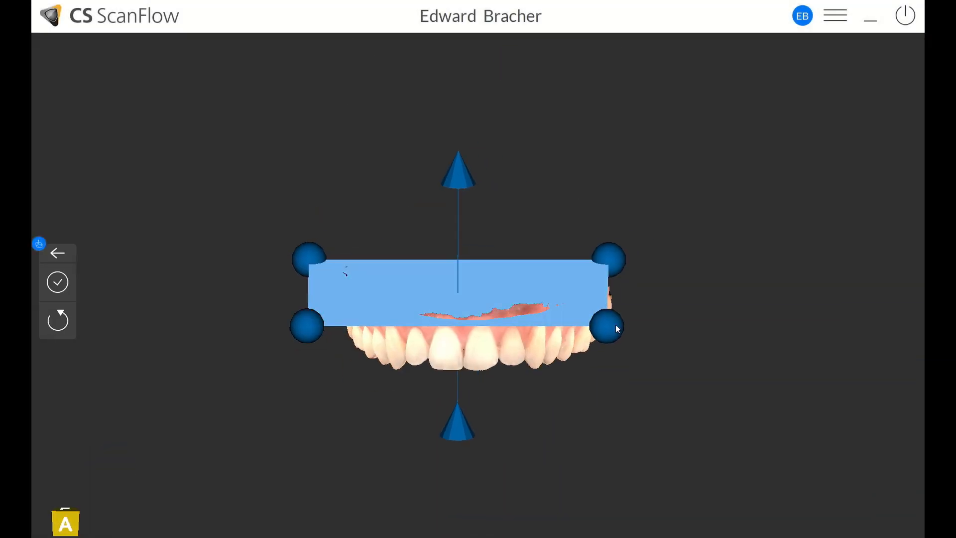
mouse_move(616, 327)
mouse_down()
mouse_move(306, 217)
mouse_move(808, 294)
mouse_up()
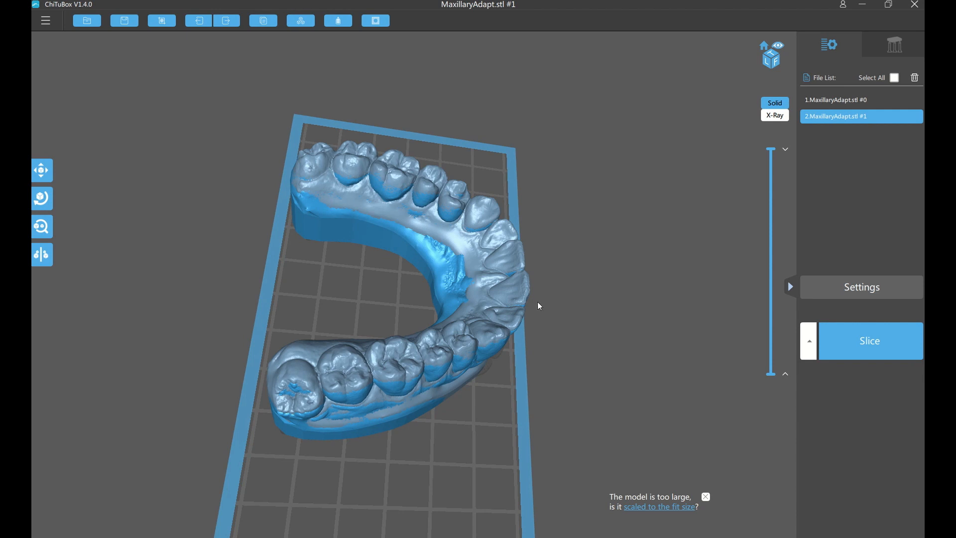
Switch to ChiTuBox and examine the overlapping maxillary models from several sides, including the inner palatal wall and posterior ends.
mouse_move(521, 305)
right_down()
mouse_move(570, 328)
mouse_move(515, 323)
right_up()
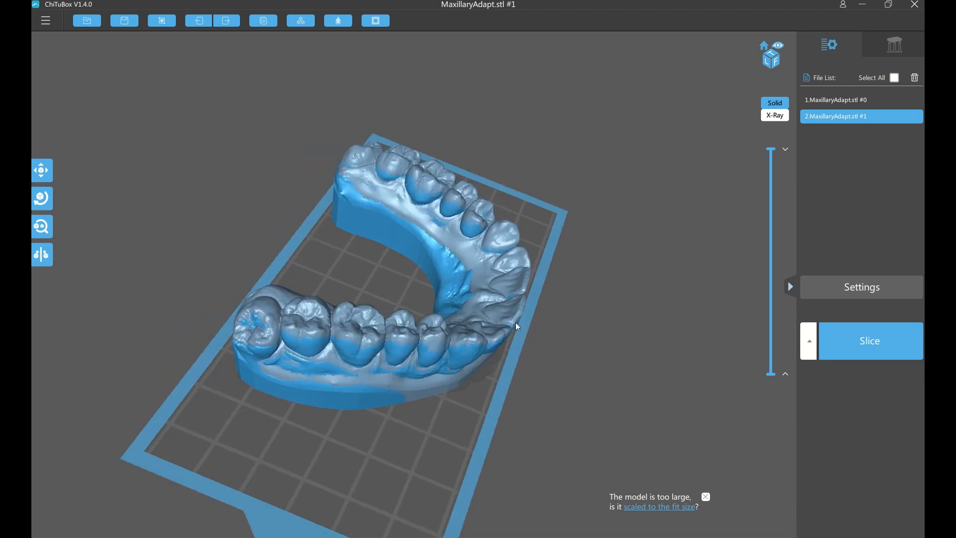
right_drag(588, 337, 506, 356)
right_drag(646, 260, 488, 310)
right_drag(568, 367, 442, 287)
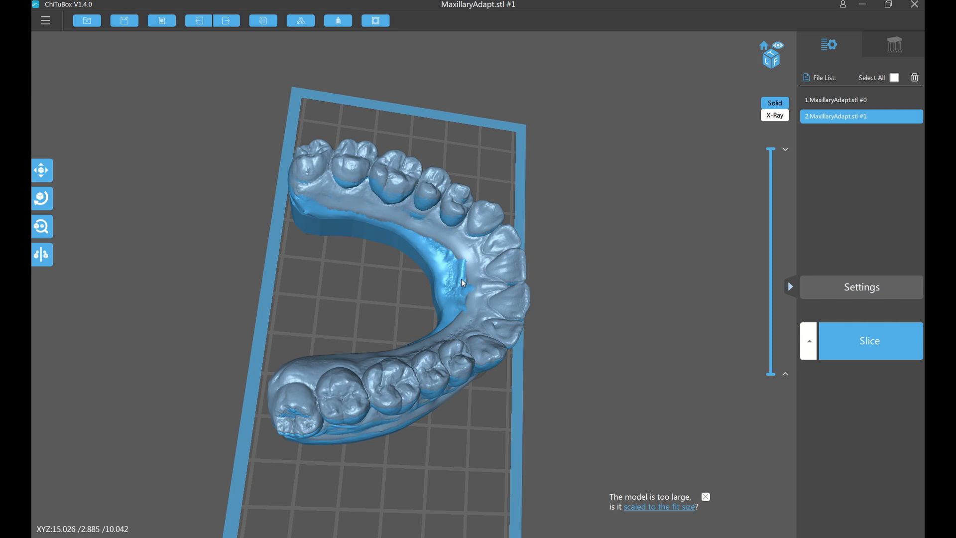
right_drag(317, 228, 401, 279)
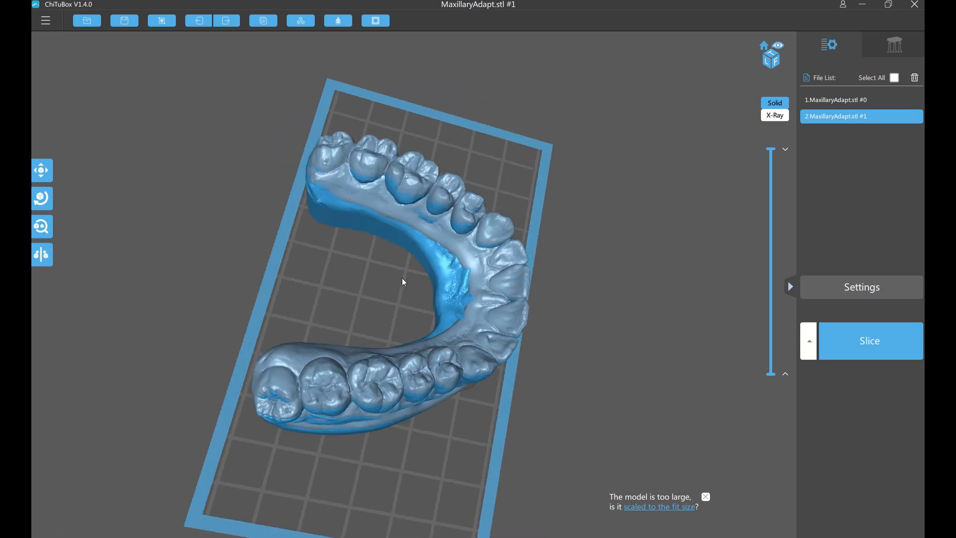
mouse_move(441, 299)
mouse_down()
mouse_move(465, 302)
mouse_move(442, 298)
mouse_up()
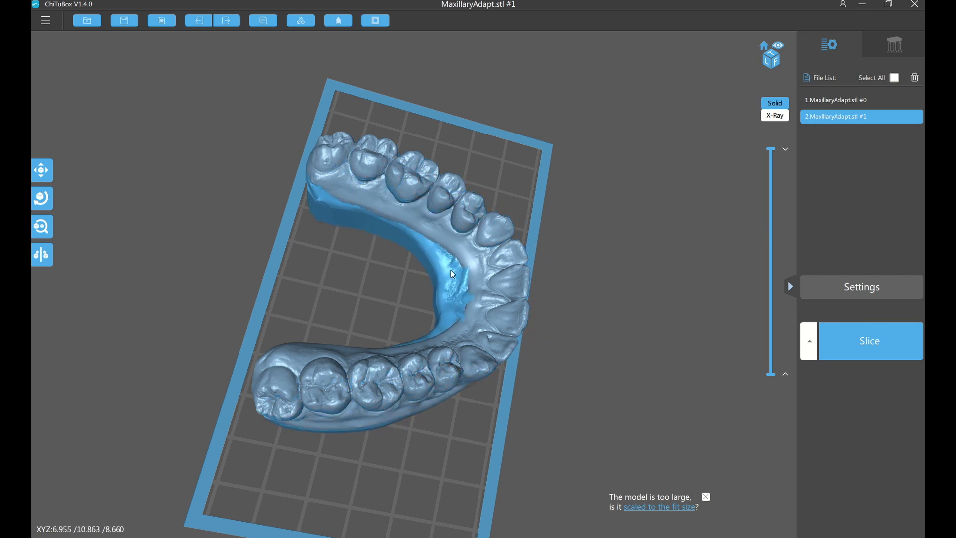
right_drag(572, 429, 530, 215)
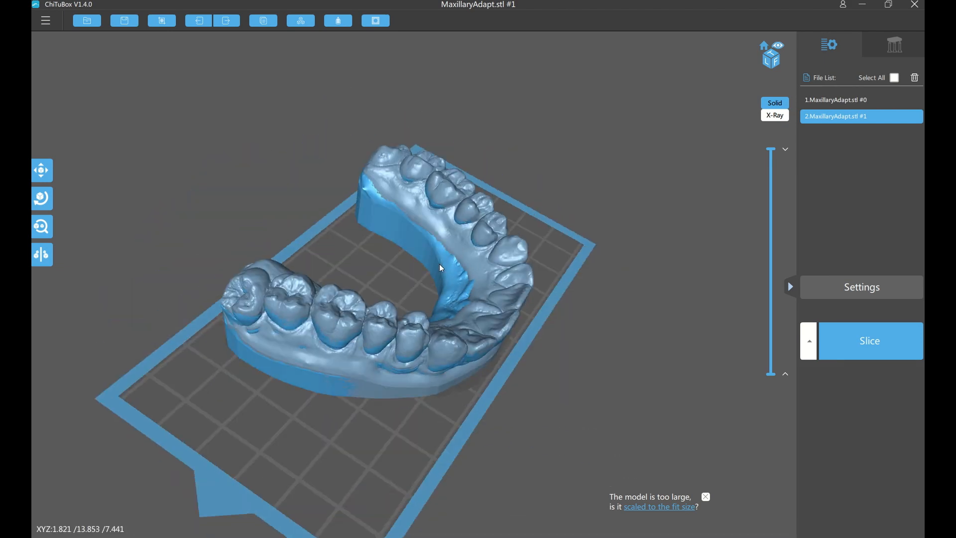
right_drag(441, 267, 591, 305)
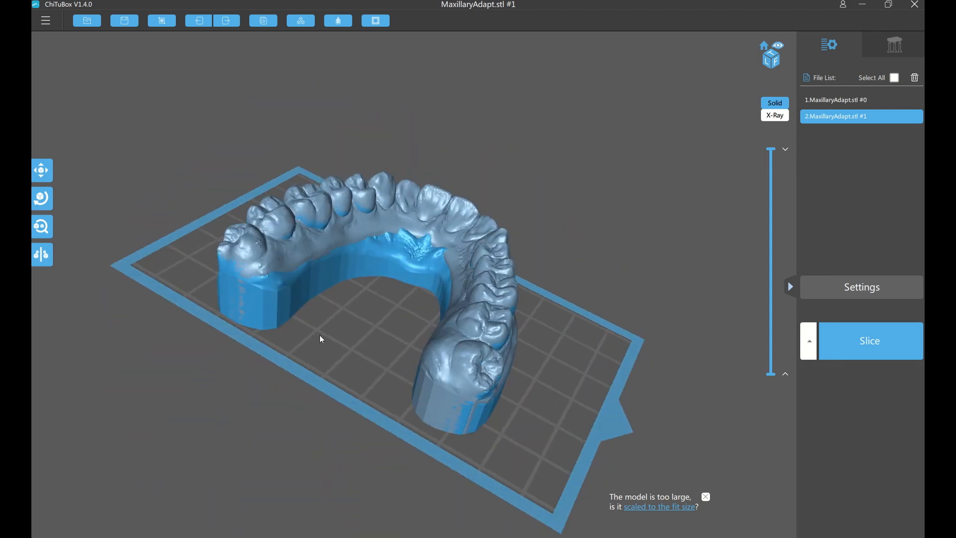
right_drag(322, 339, 354, 349)
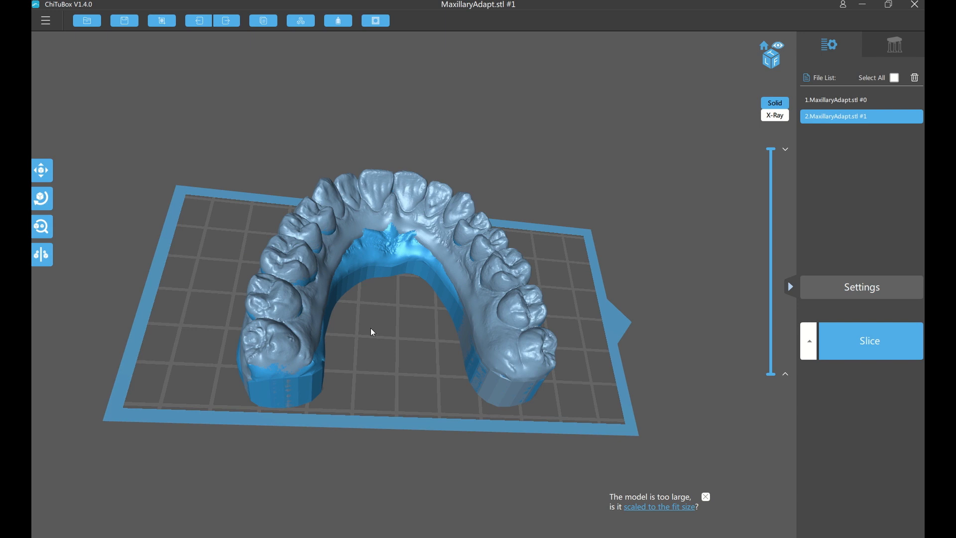